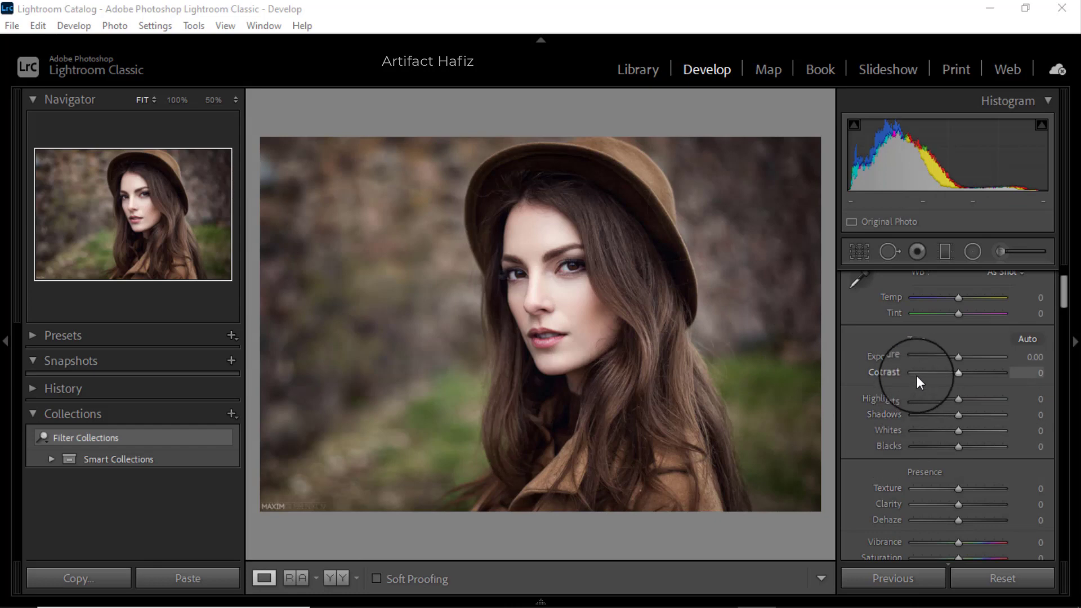
Lower the photo's Exposure to -0.44 and set the white balance to Temp +5 and Tint -2.
drag(958, 355, 953, 355)
scroll(915, 329, up, 3)
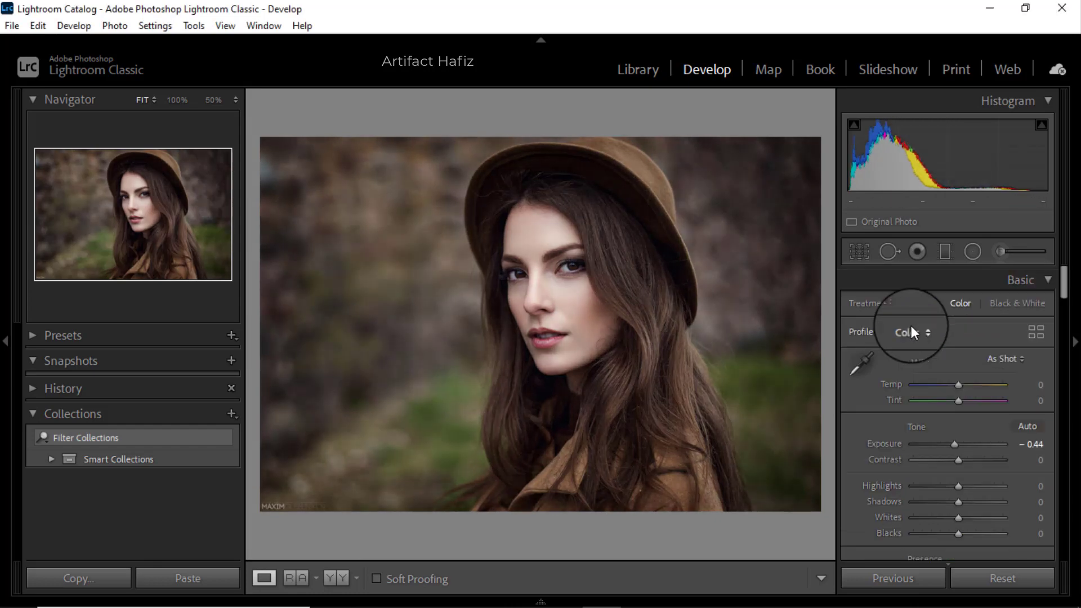
drag(959, 383, 962, 383)
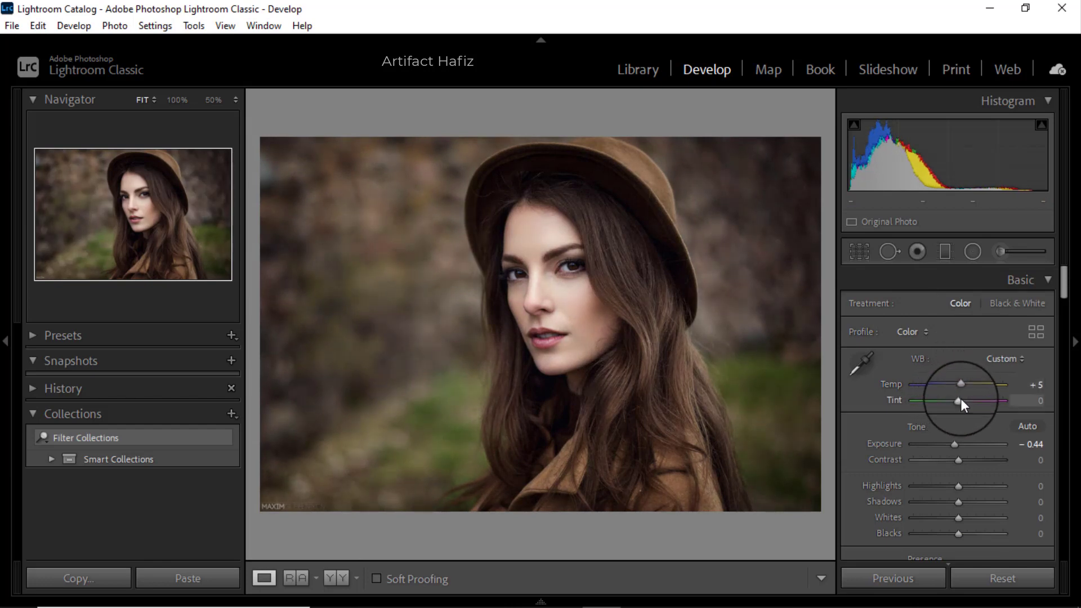
mouse_move(960, 399)
mouse_down()
mouse_move(948, 401)
mouse_move(957, 405)
mouse_up()
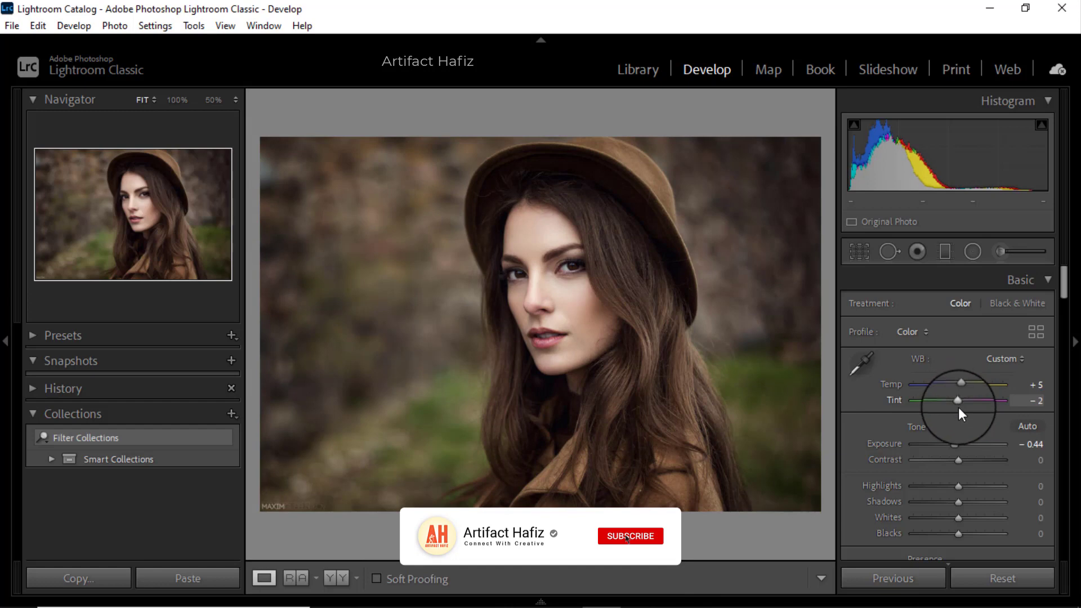
Adjust the tone settings to Contrast -5, Highlights -54, Shadows +14, Whites +37 and Blacks -31.
scroll(961, 411, down, 2)
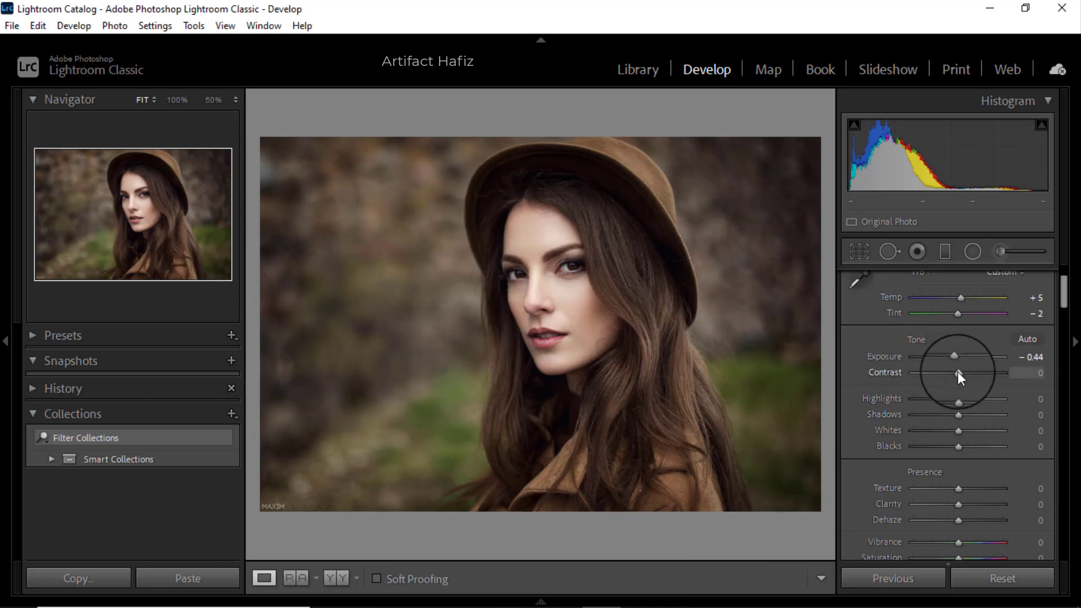
drag(958, 372, 955, 373)
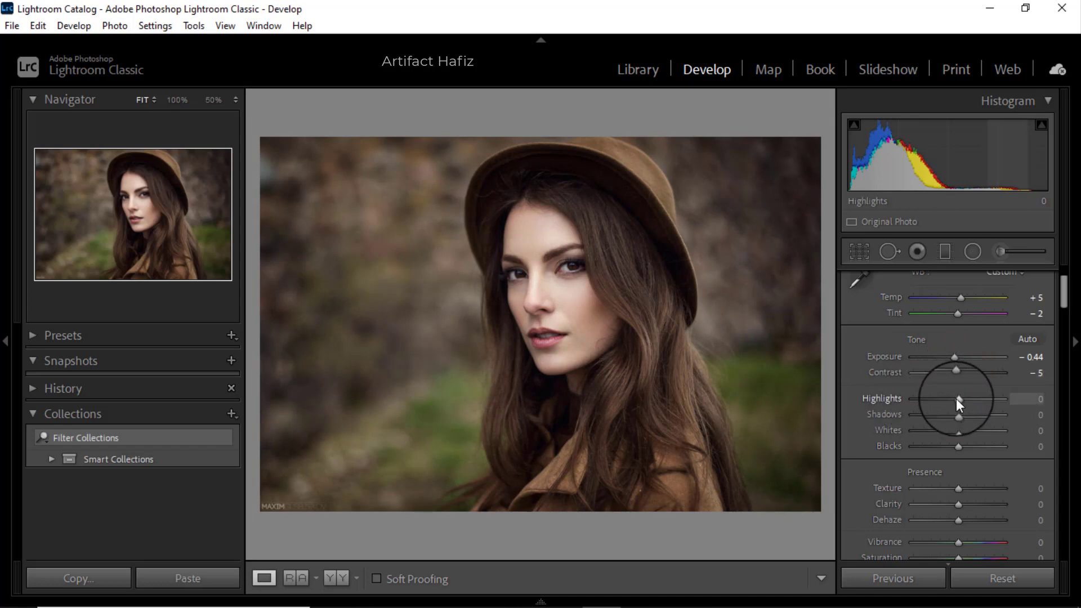
drag(958, 400, 975, 432)
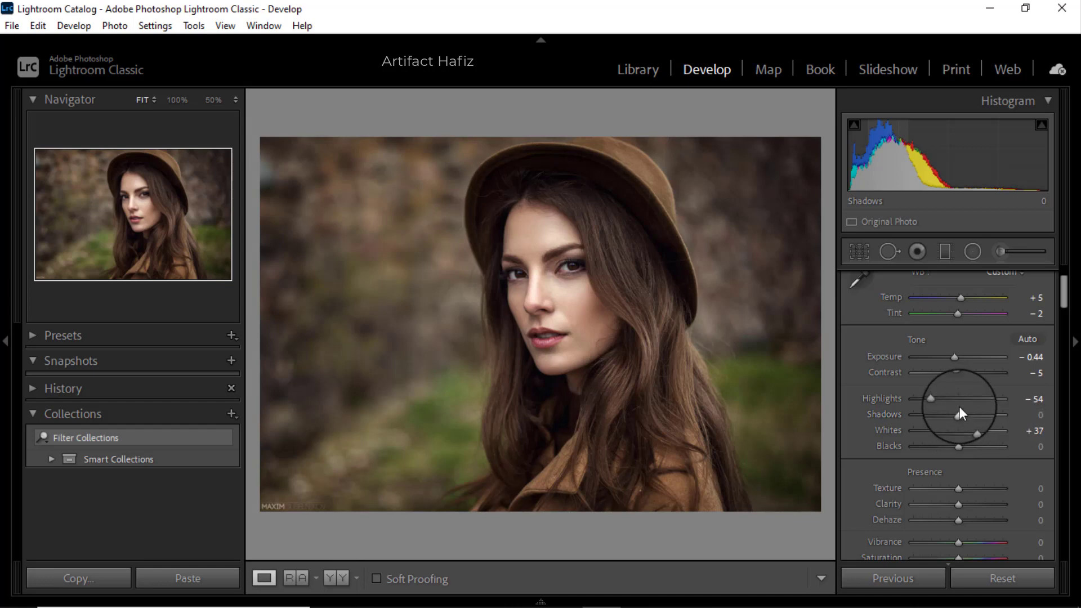
drag(958, 414, 965, 414)
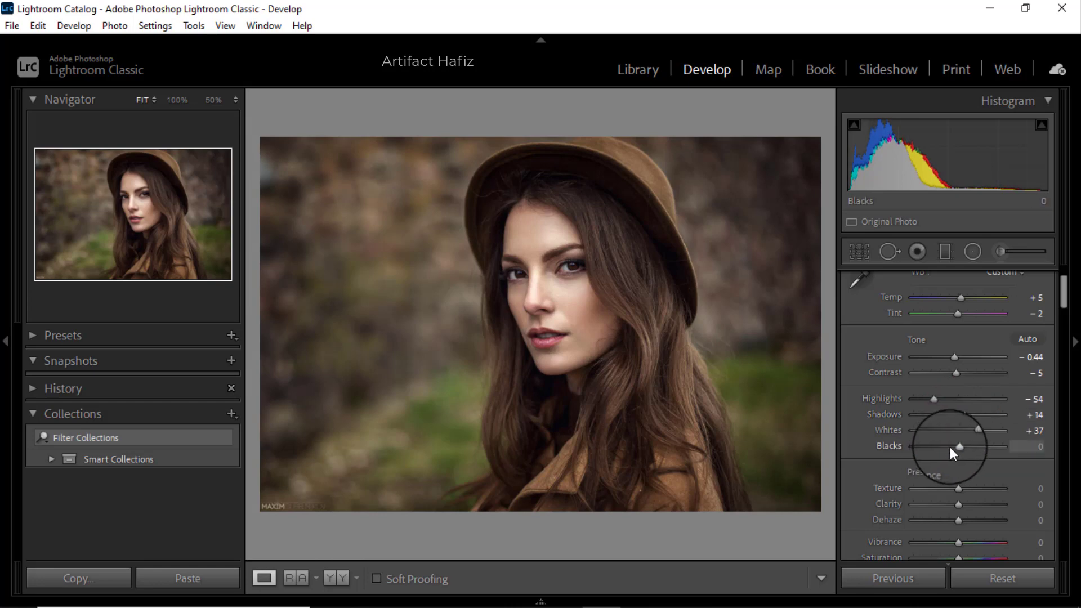
drag(958, 446, 948, 447)
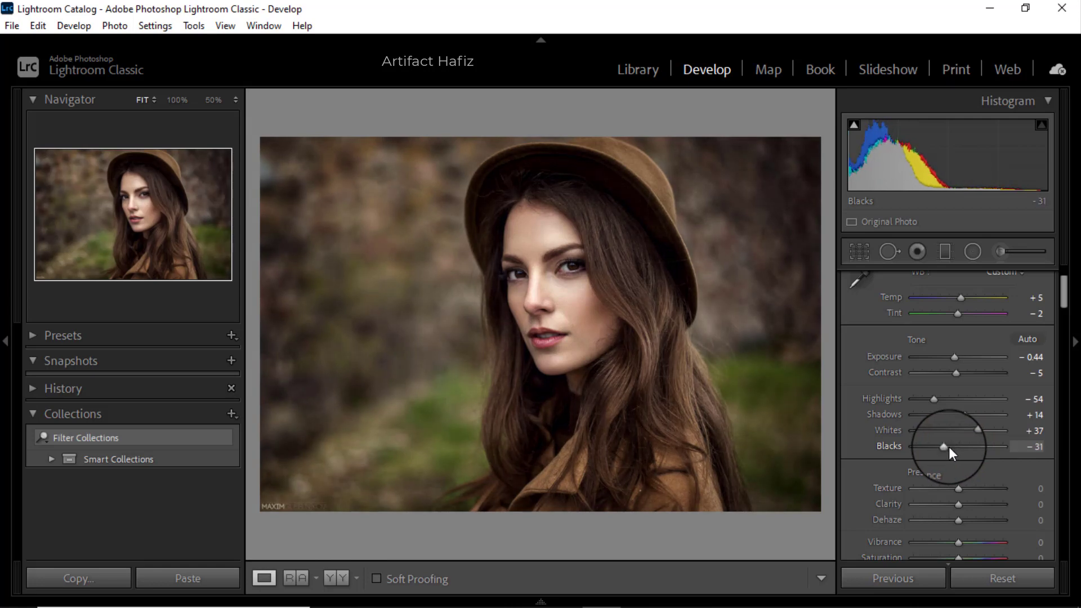
drag(949, 447, 942, 445)
scroll(957, 465, up, 2)
scroll(957, 465, down, 2)
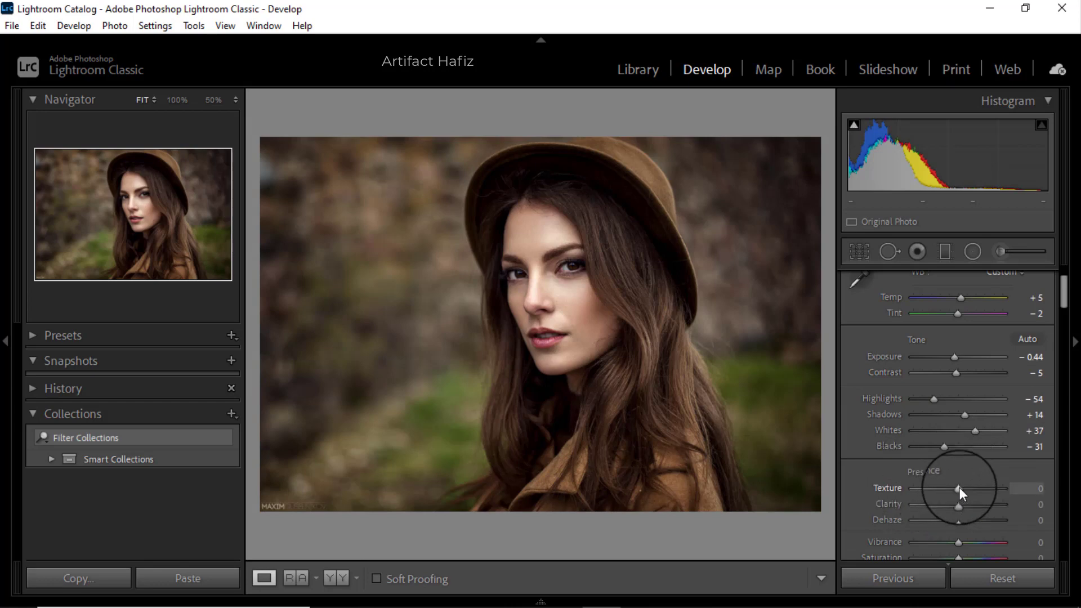
Set the Presence values to Texture -5, Clarity +4, Dehaze +3, Vibrance +19 and Saturation -5.
click(959, 487)
drag(958, 486, 960, 504)
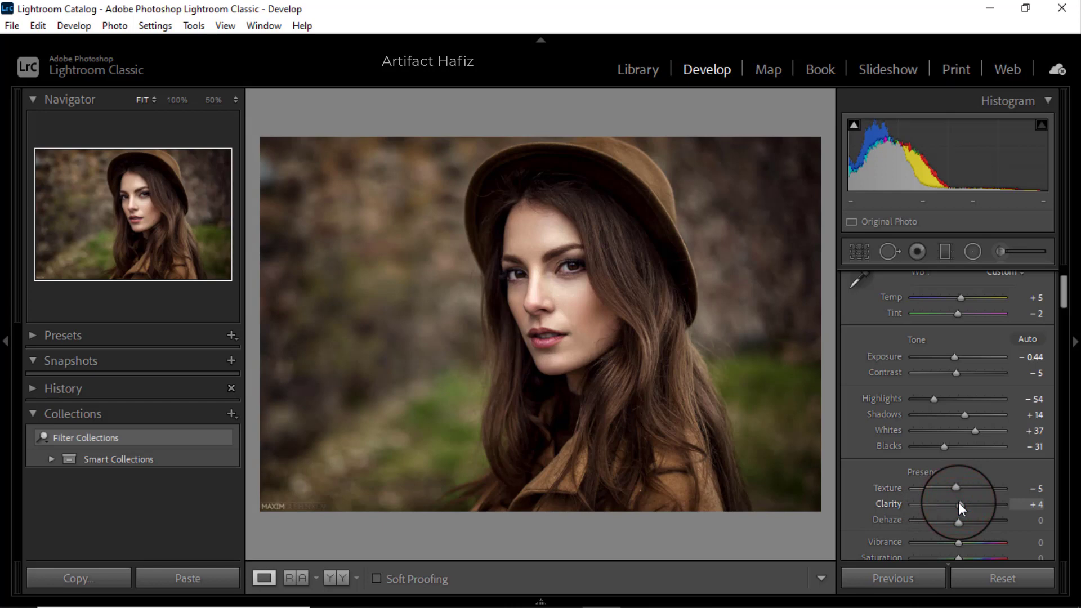
scroll(946, 474, down, 3)
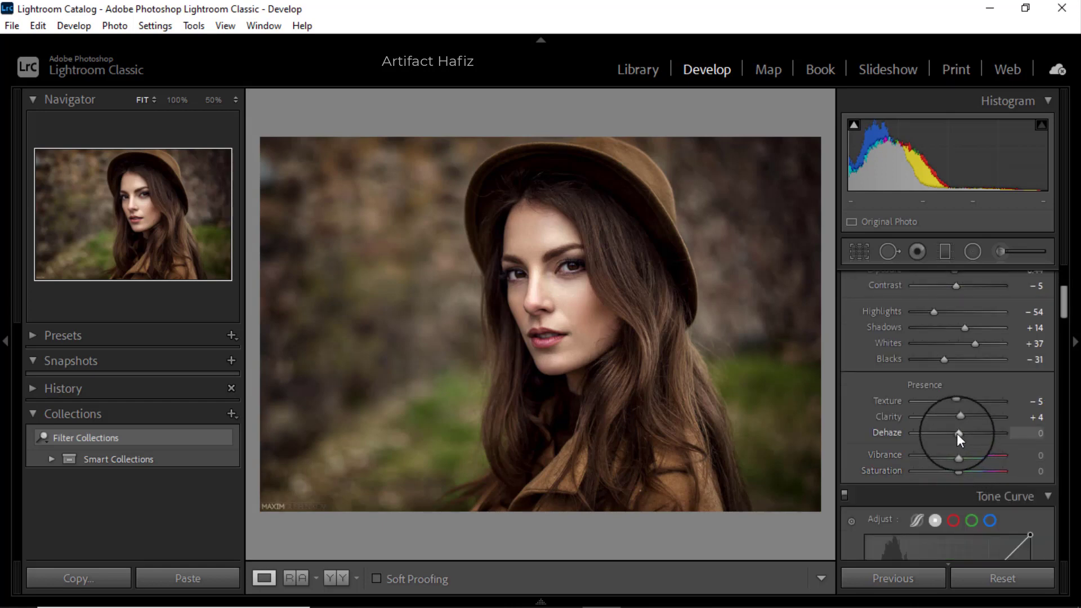
drag(957, 433, 961, 434)
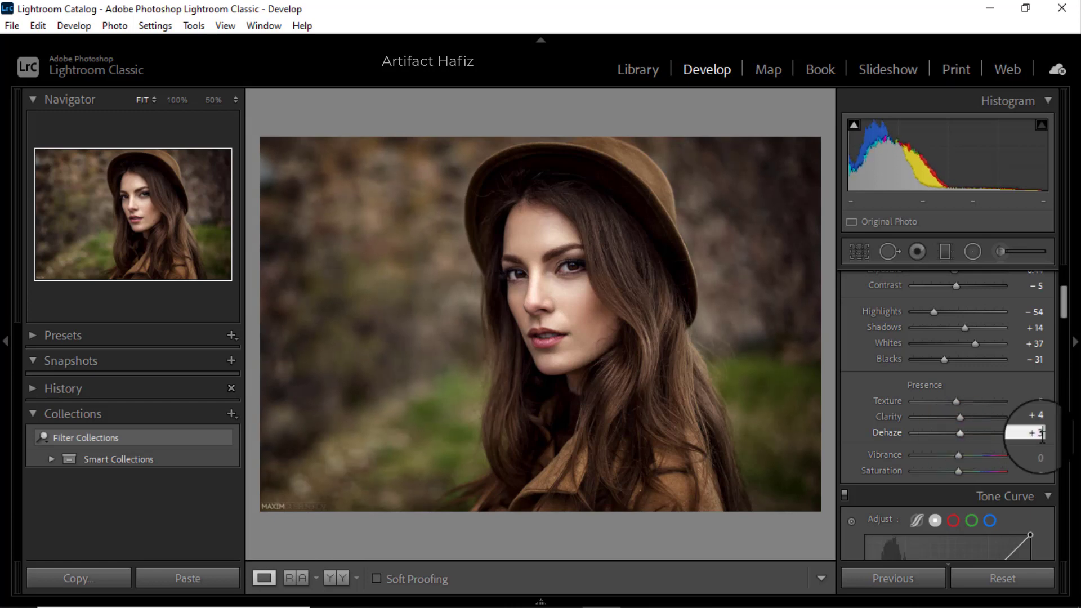
click(960, 455)
drag(961, 455, 954, 472)
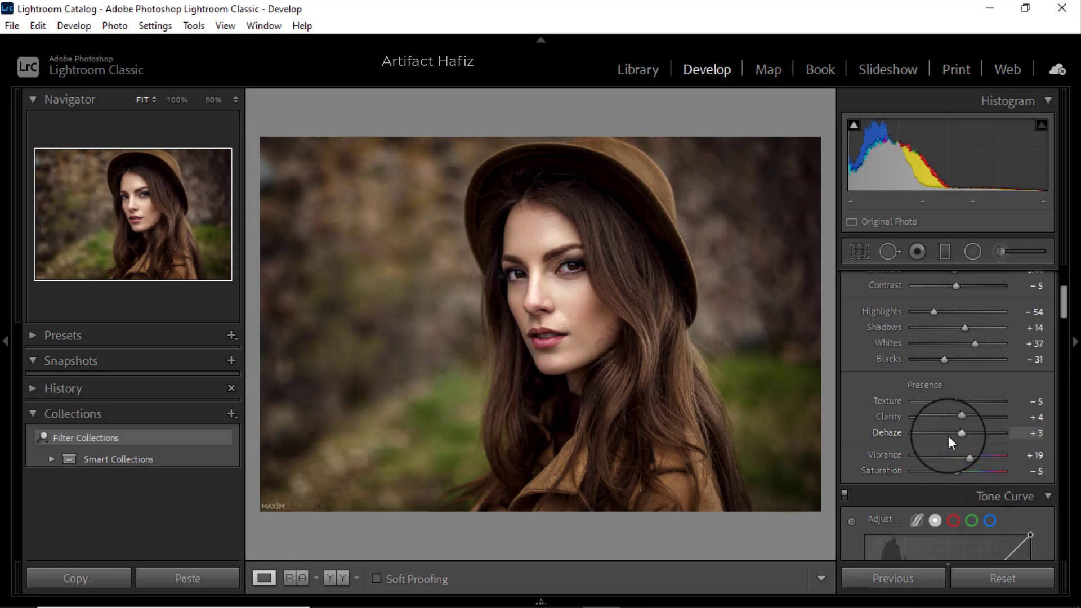
Shape the main point curve by lowering the shadows, lifting highlights at input 195 to output 206, and raising the black point to output 7.
scroll(951, 424, down, 5)
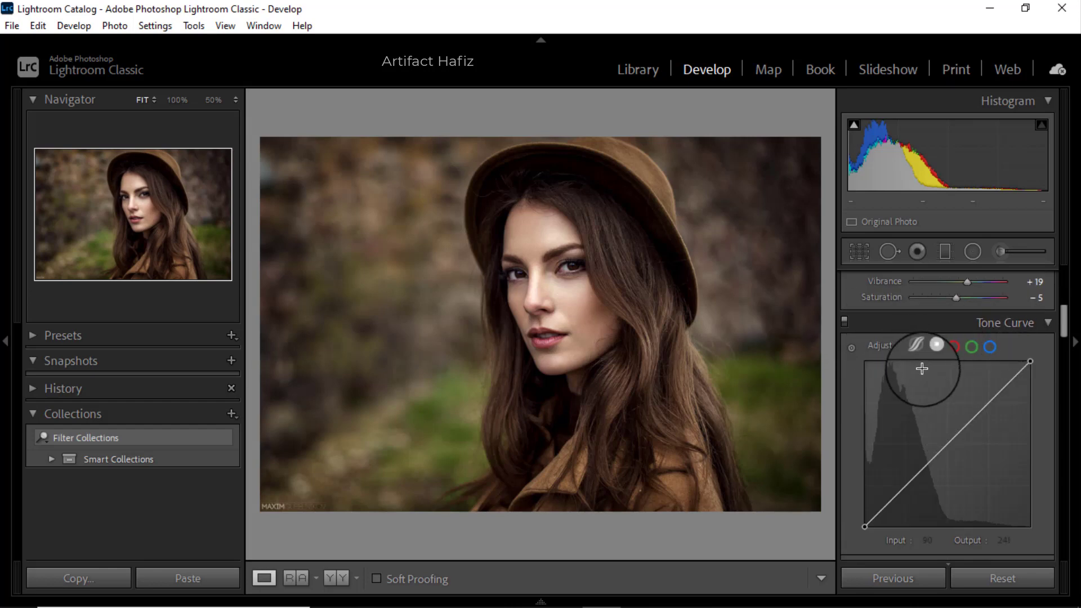
scroll(915, 383, down, 2)
drag(908, 396, 908, 401)
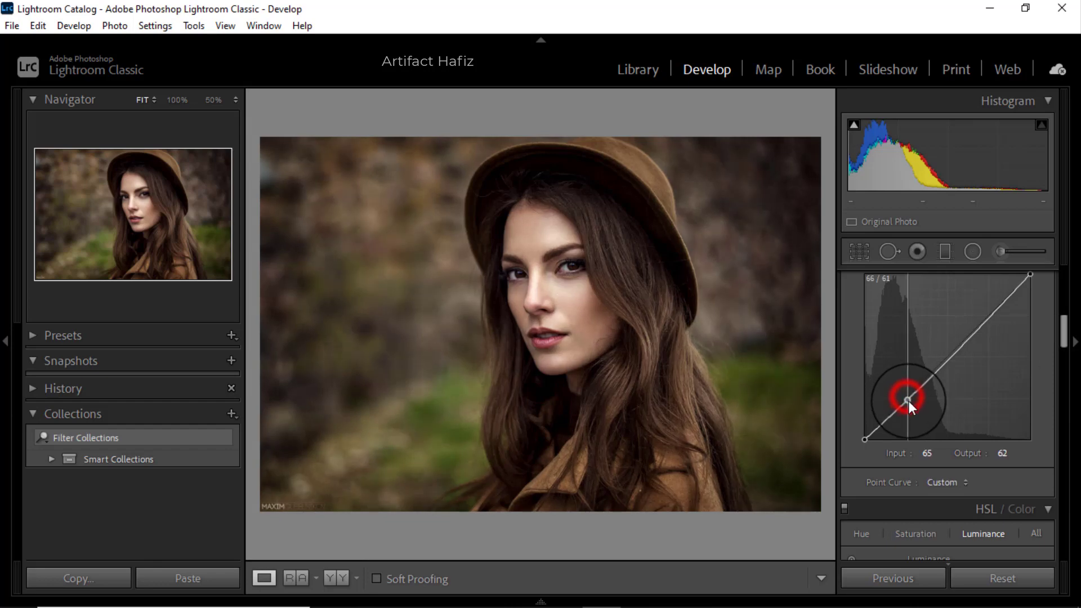
scroll(914, 395, up, 2)
drag(988, 404, 991, 393)
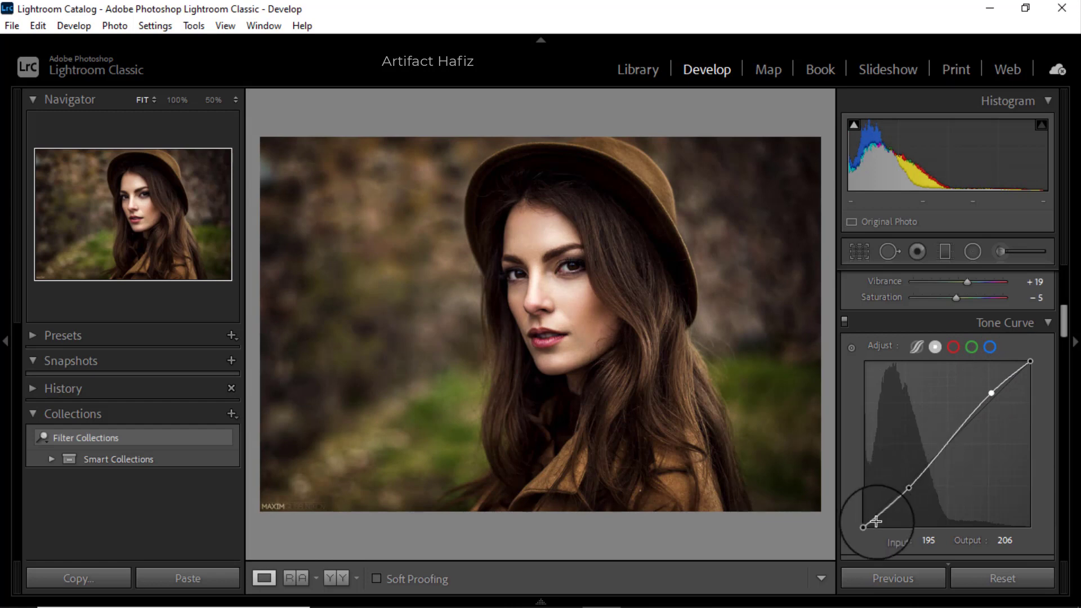
drag(866, 526, 856, 521)
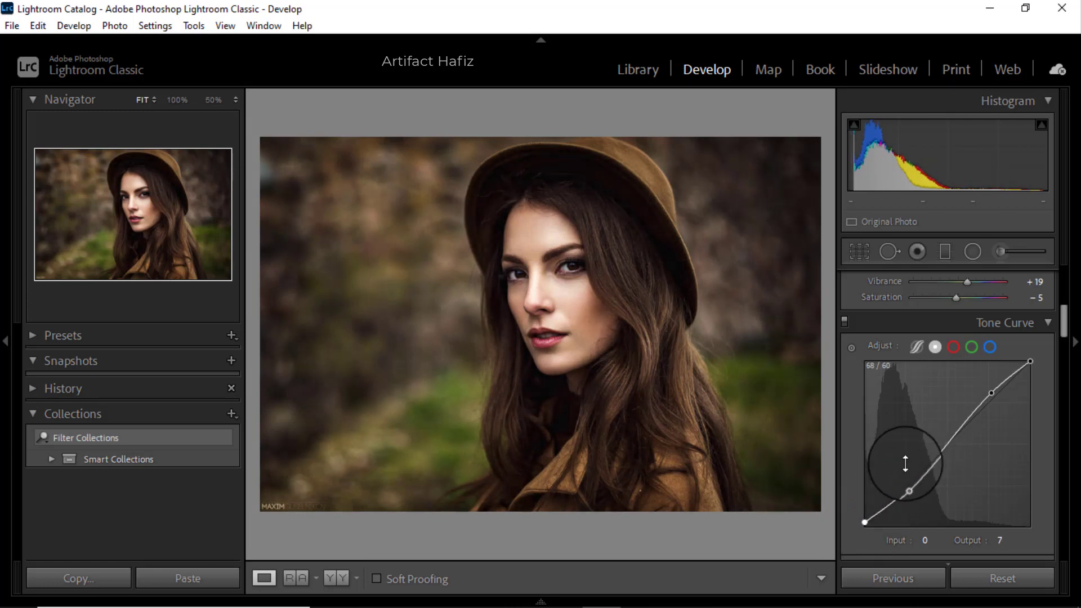
On the blue channel curve, raise the black point slightly and add a shadow point at input 67, output 70.
click(990, 348)
drag(866, 525, 860, 521)
click(907, 484)
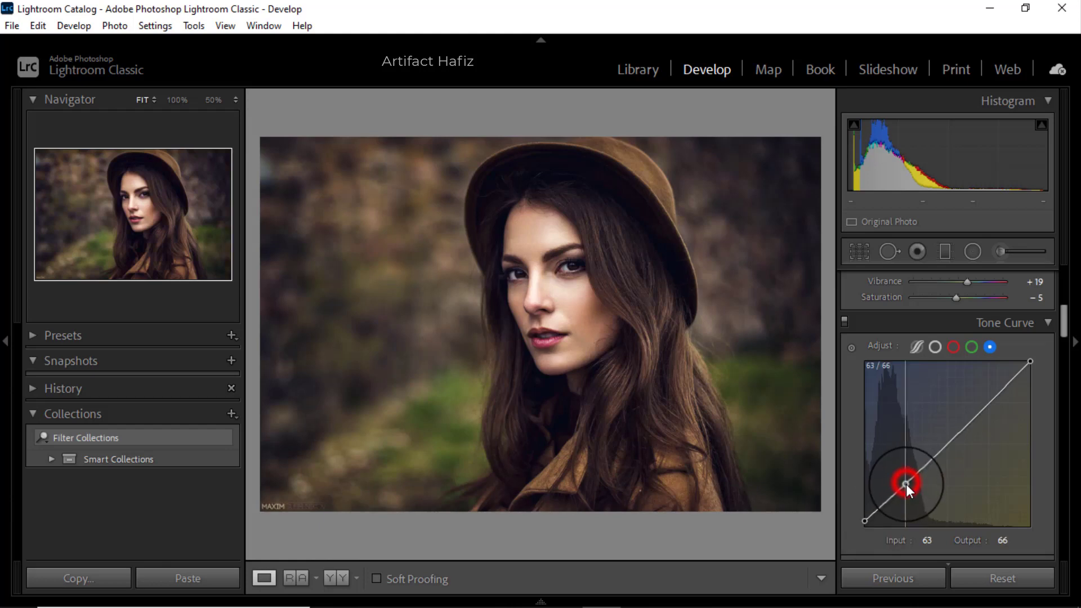
drag(909, 485, 908, 481)
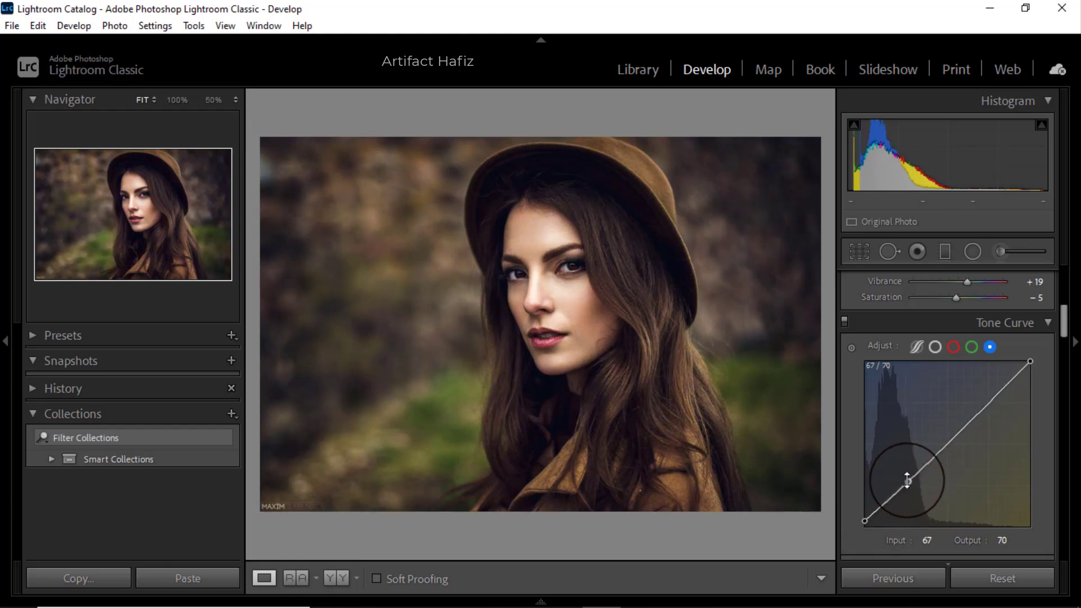
Set the HSL saturation to Red +5, Orange +3, Yellow -87, Green -68, Aqua +8 and Blue +5.
scroll(919, 428, down, 5)
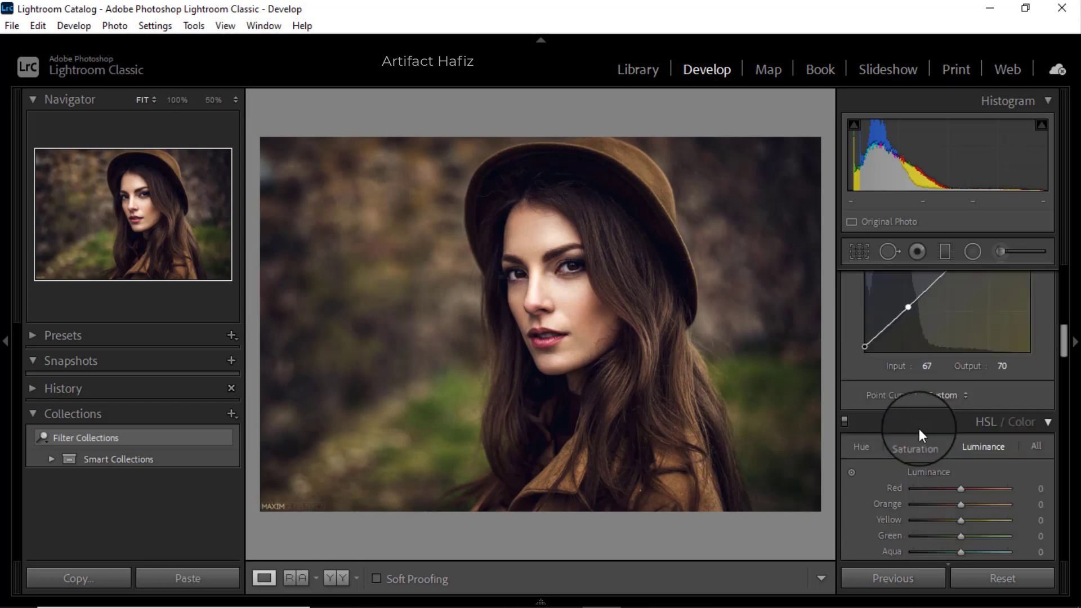
scroll(919, 427, down, 2)
scroll(901, 394, up, 2)
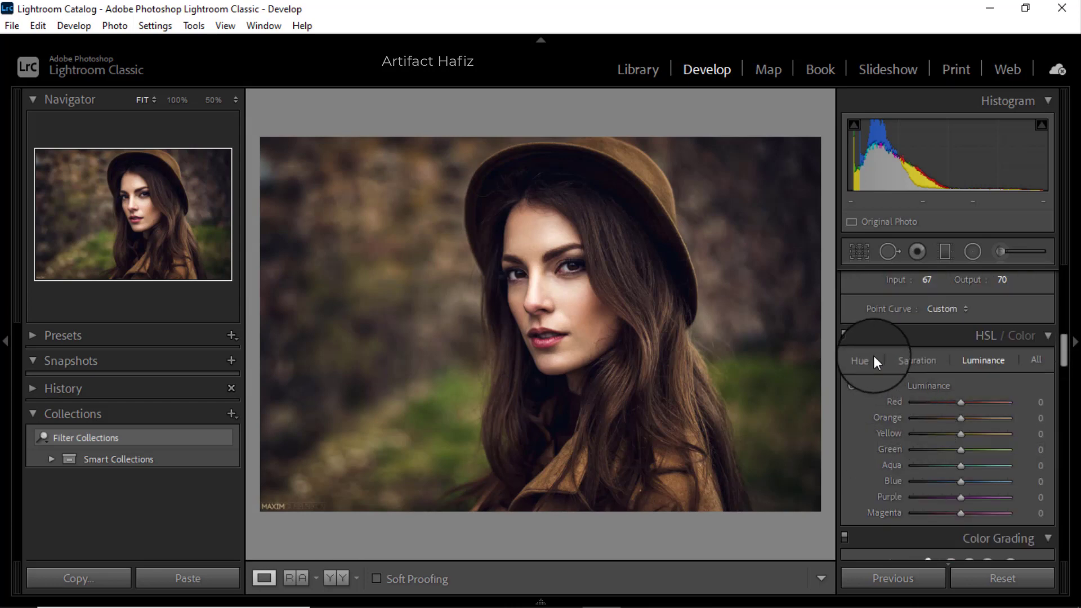
scroll(876, 383, up, 2)
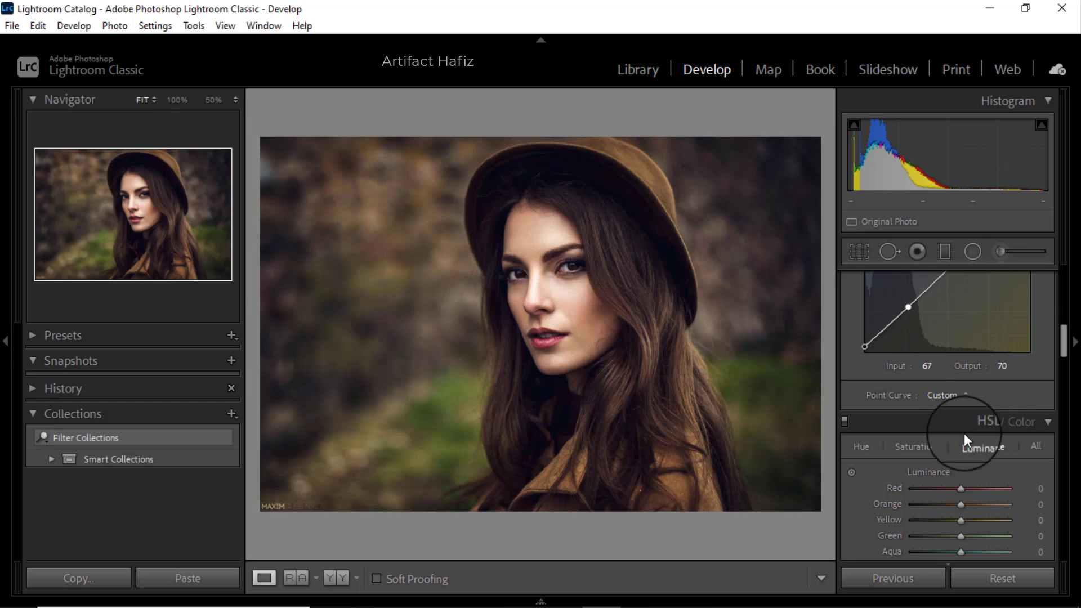
click(913, 444)
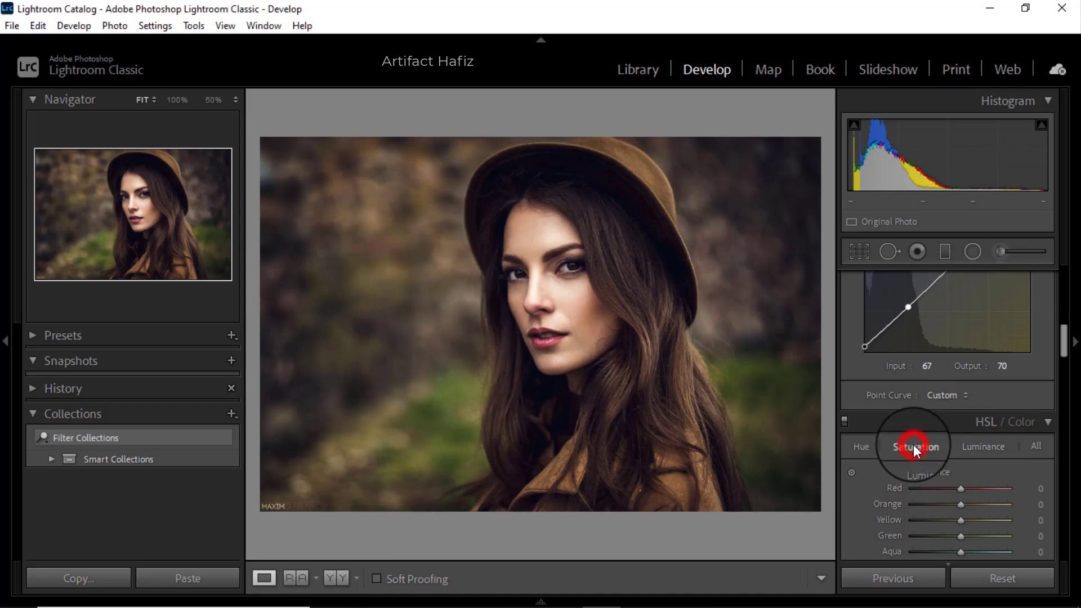
scroll(916, 444, down, 2)
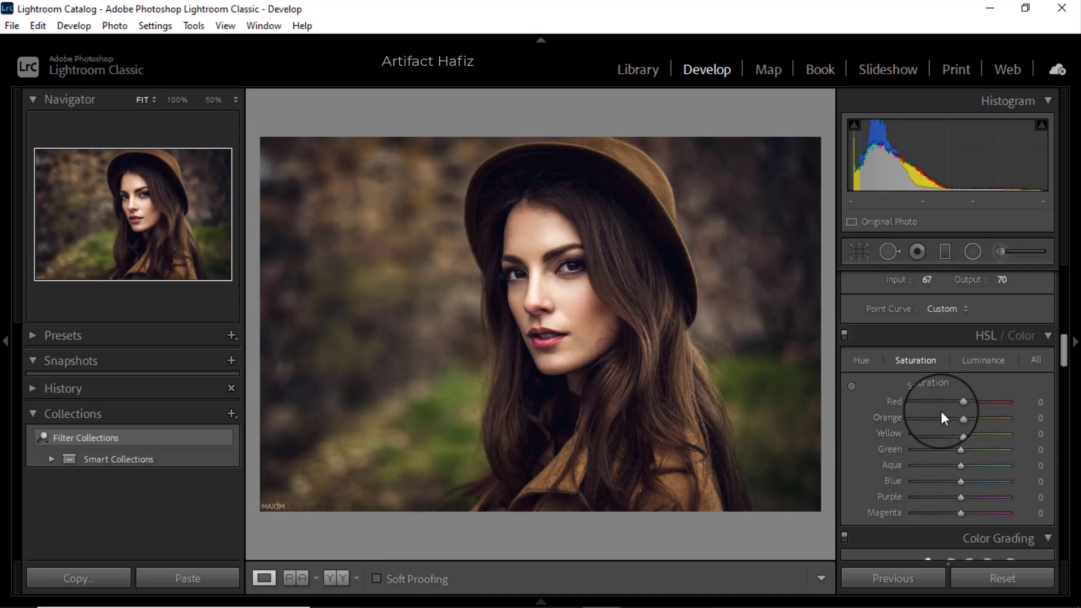
drag(961, 404, 961, 416)
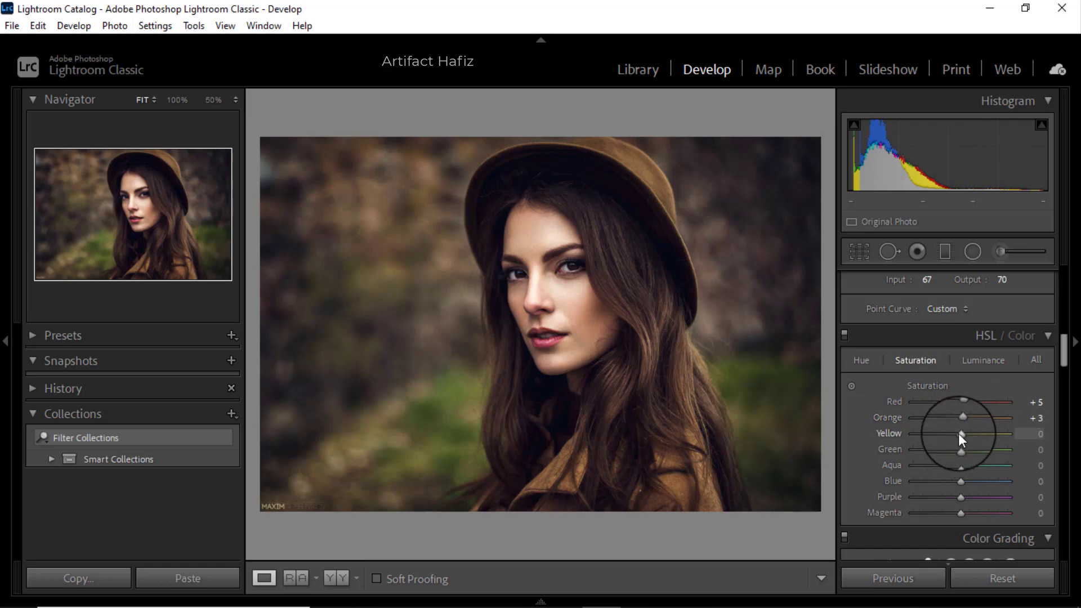
drag(960, 434, 965, 480)
click(961, 477)
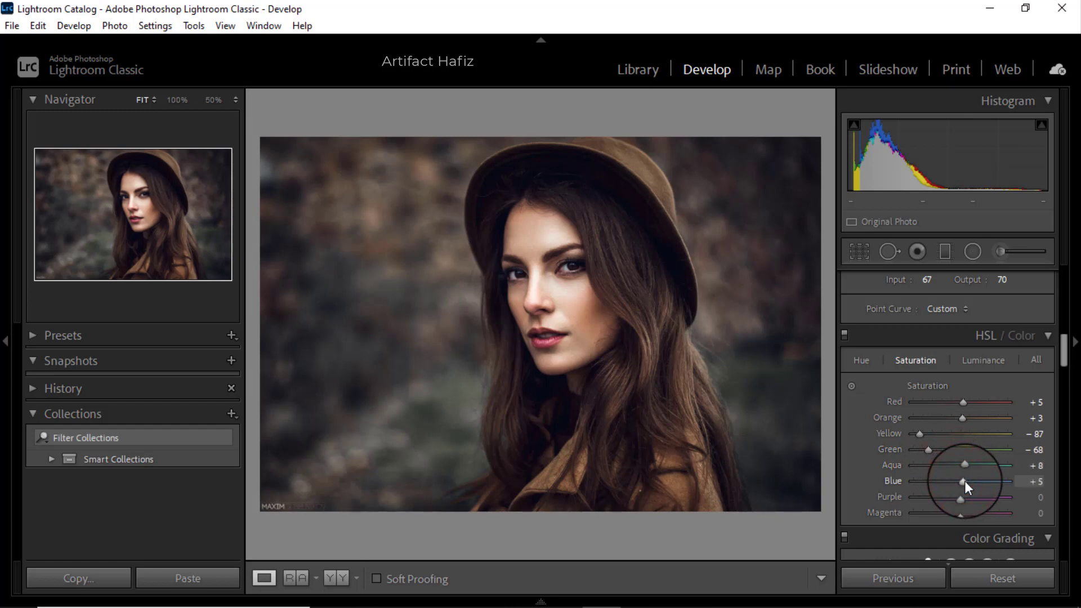
Set the HSL luminance to Red +3, Orange +2, Yellow +63, Green +8, Aqua +15 and Blue +18.
click(983, 363)
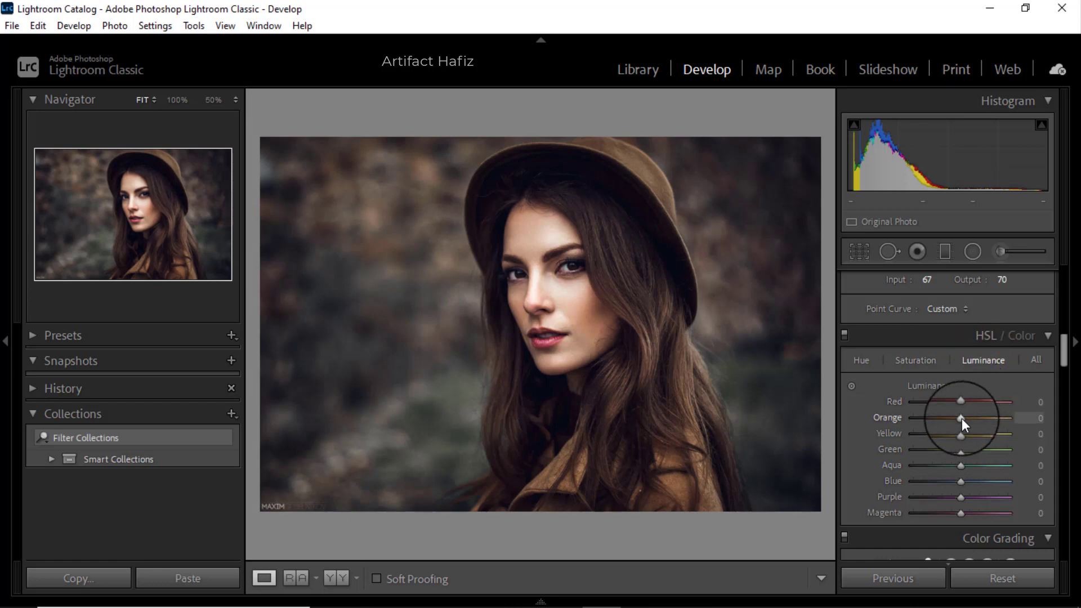
click(961, 418)
drag(962, 418, 961, 418)
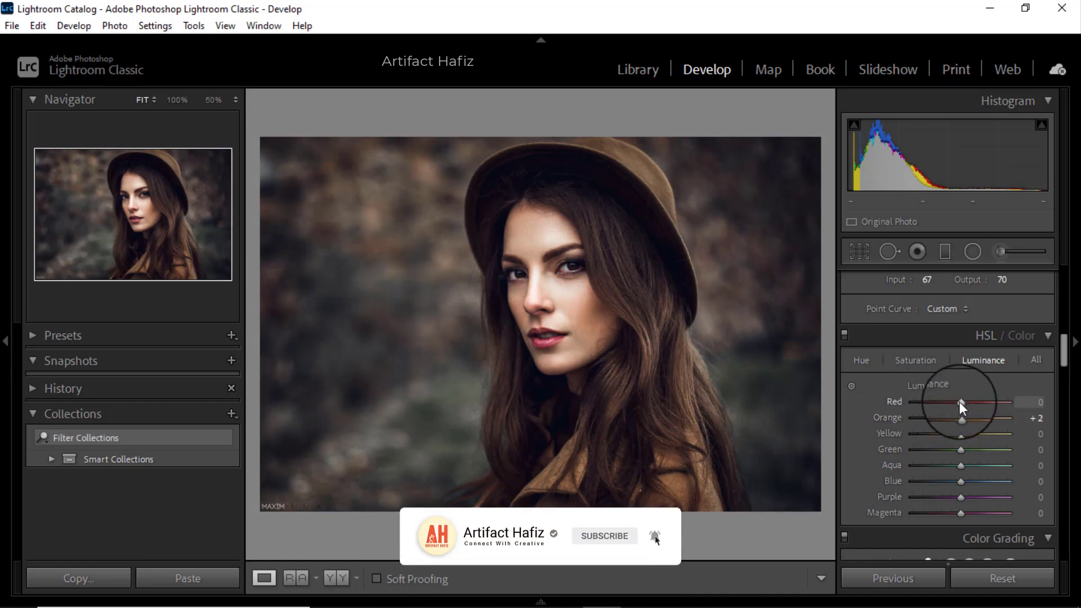
drag(959, 402, 963, 401)
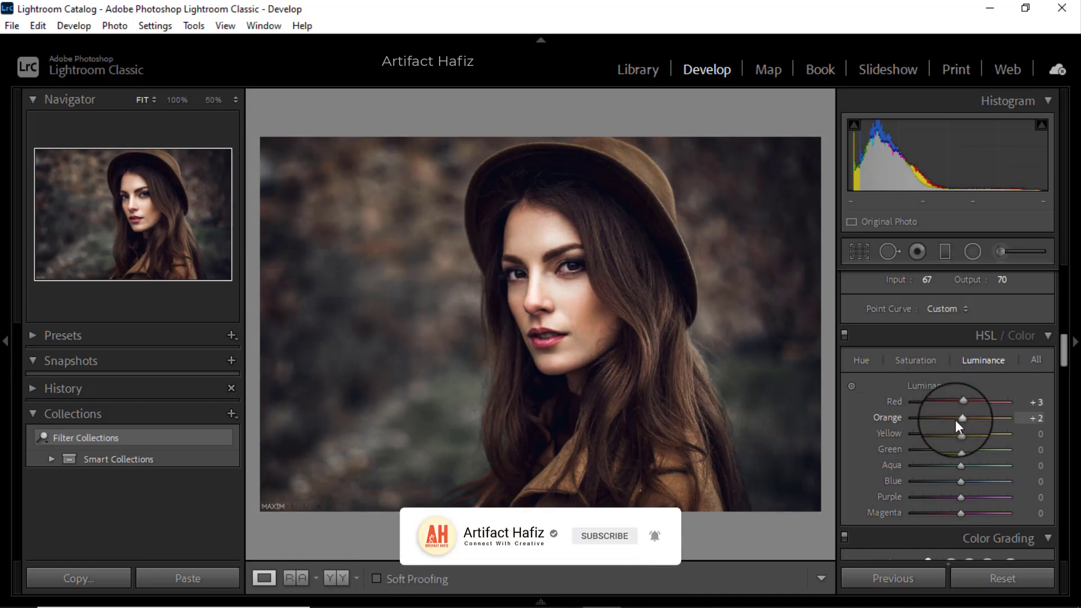
scroll(955, 420, down, 3)
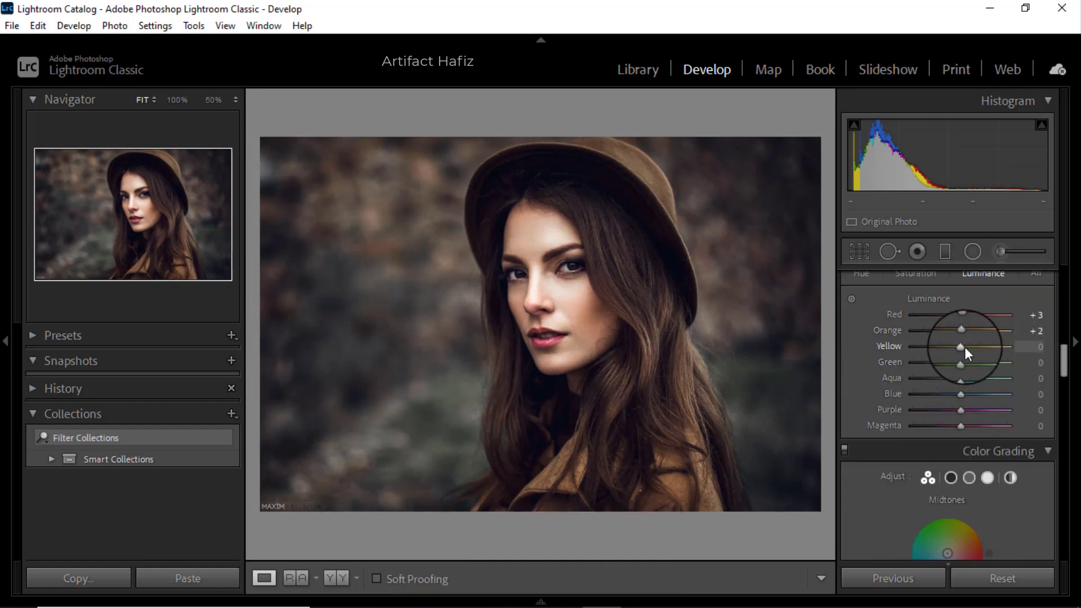
drag(961, 346, 968, 392)
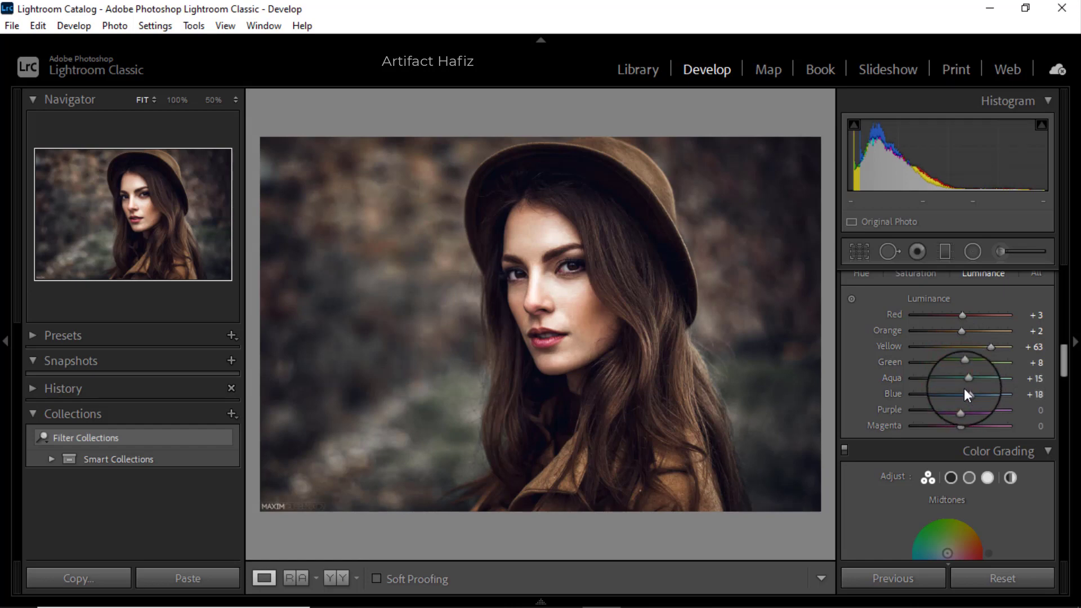
Shift the HSL hues to Aqua -58, Blue -72, Green +20 and Yellow +45.
scroll(907, 345, up, 2)
scroll(872, 337, up, 2)
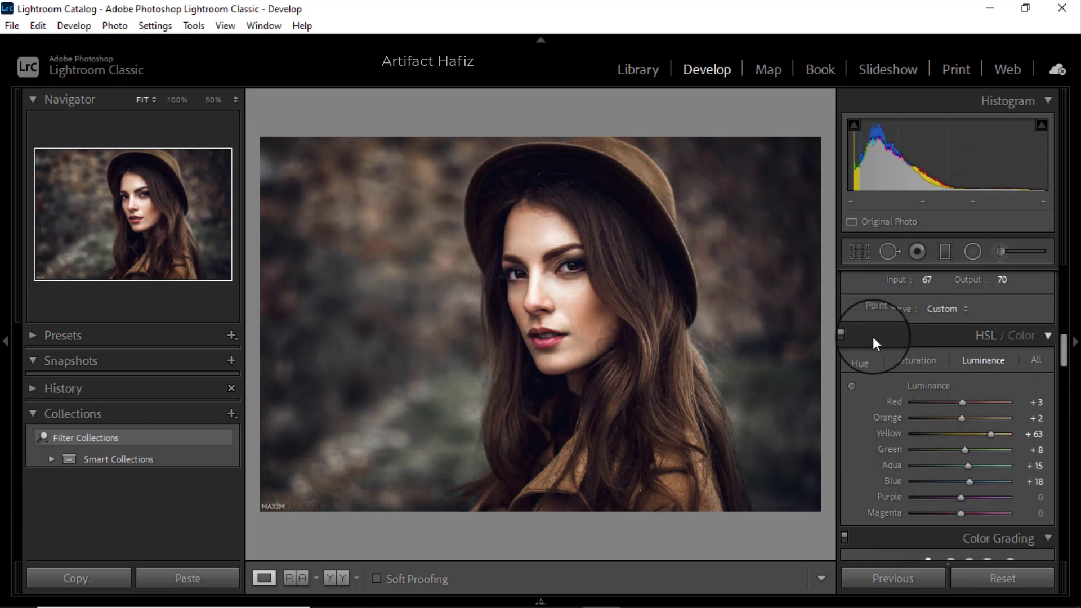
click(861, 358)
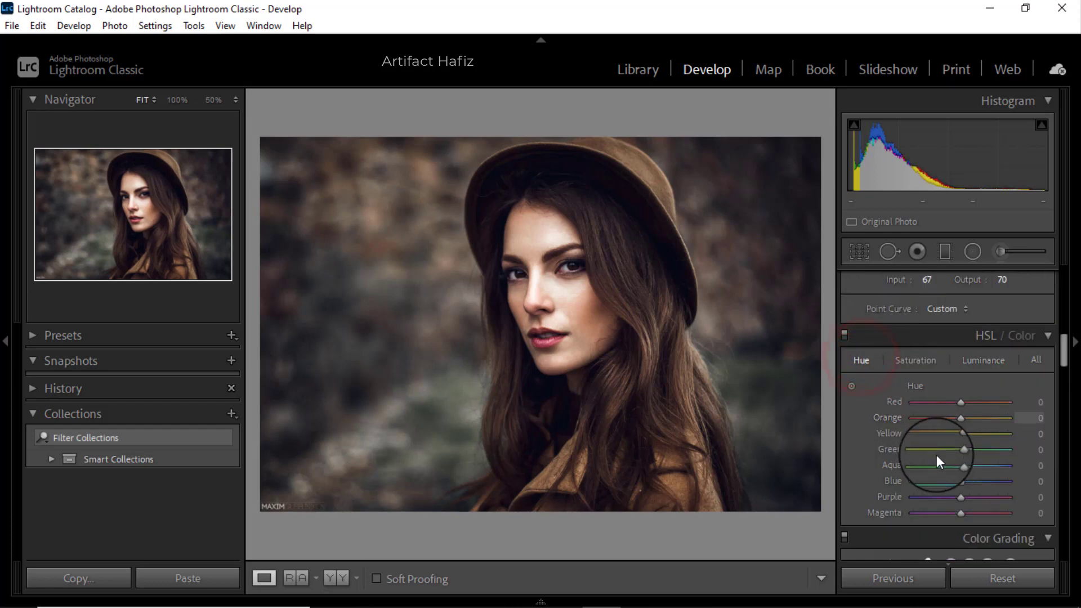
click(960, 465)
drag(959, 465, 928, 480)
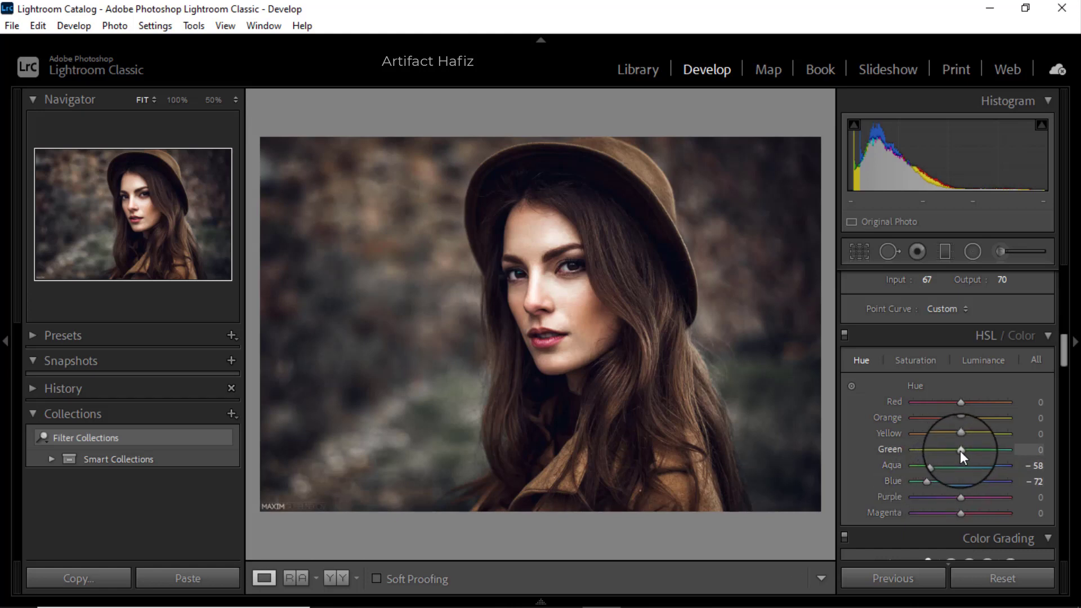
drag(961, 451, 979, 431)
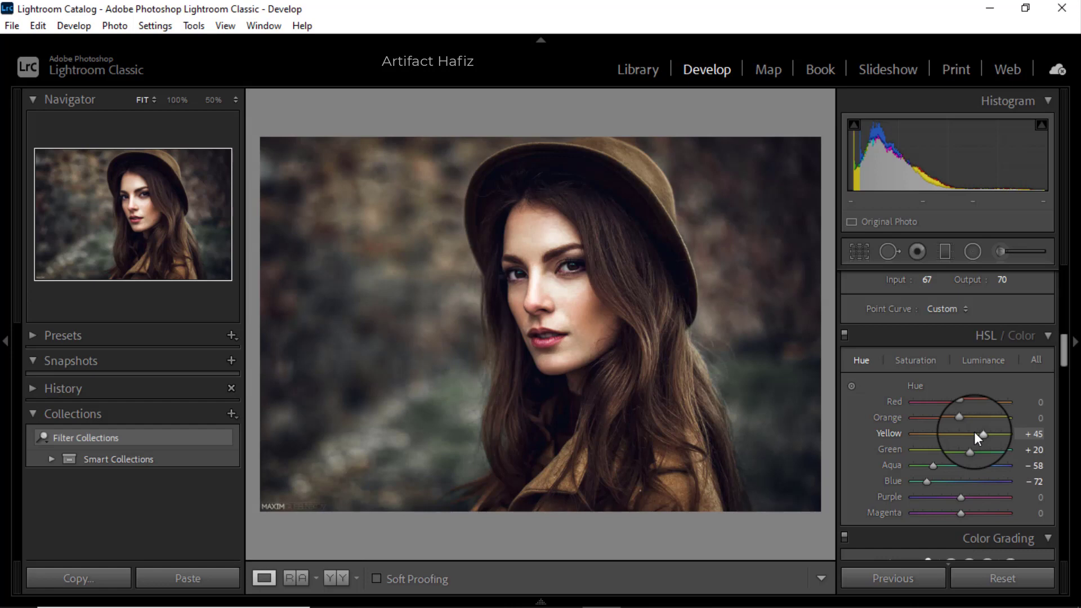
Fine-tune the HSL yellow hue to +40.
key(Down)
key(Down)
key(Up)
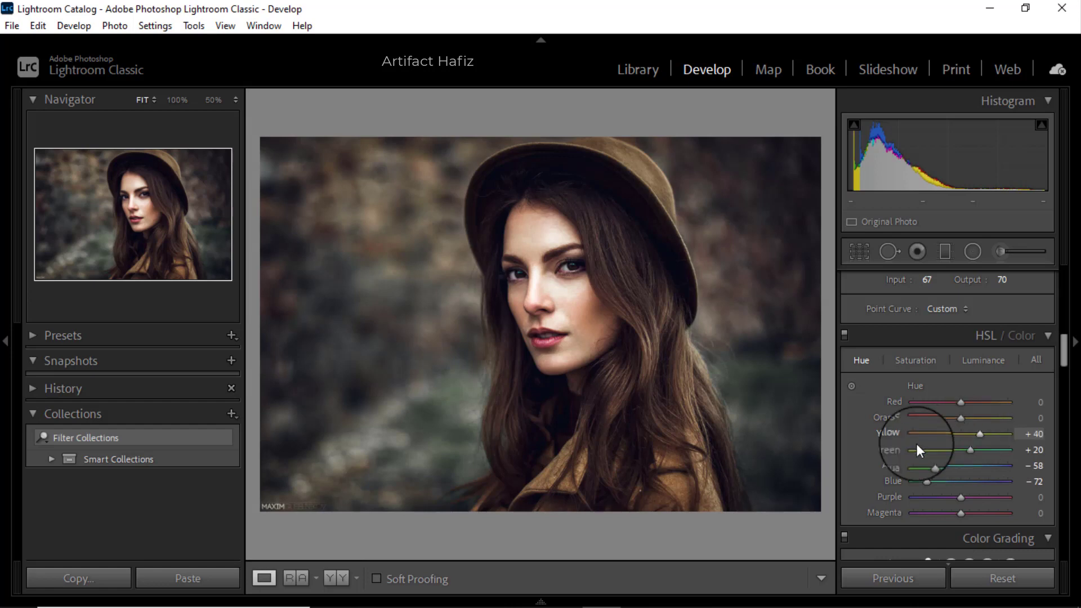
Color grade the midtones with a slight blue tint, the shadows with hue 244 and saturation 15, and the highlights with a subtle orange tint.
scroll(861, 437, down, 5)
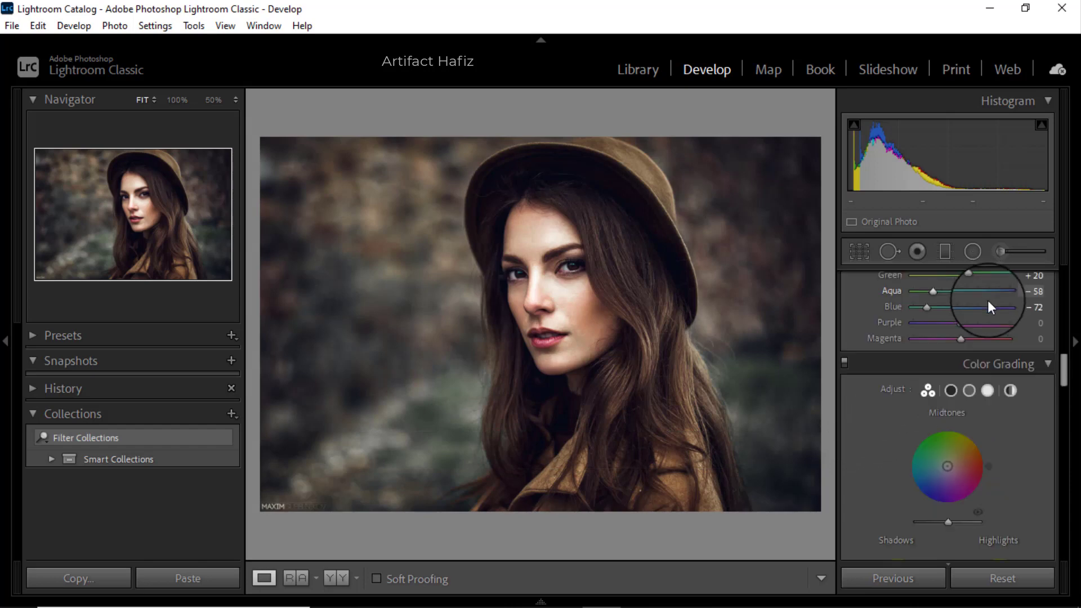
scroll(954, 390, down, 3)
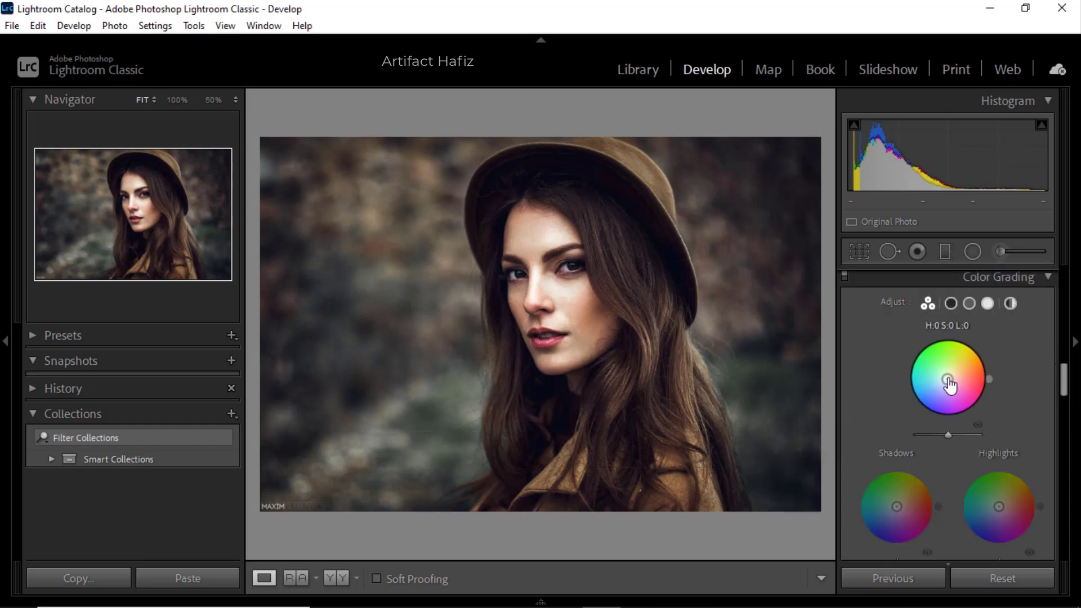
drag(950, 385, 879, 406)
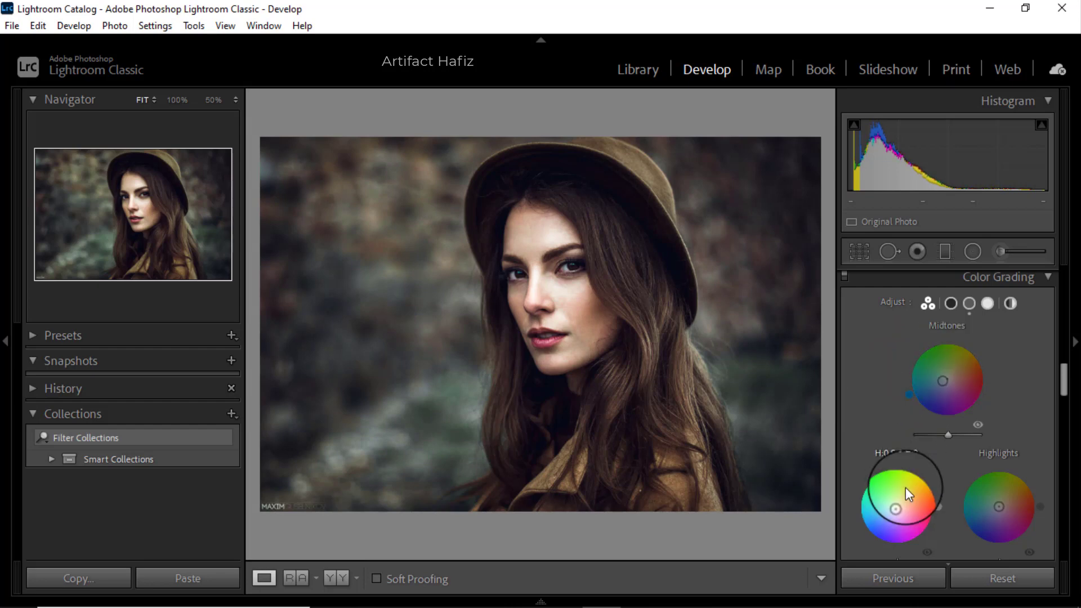
drag(897, 506, 872, 538)
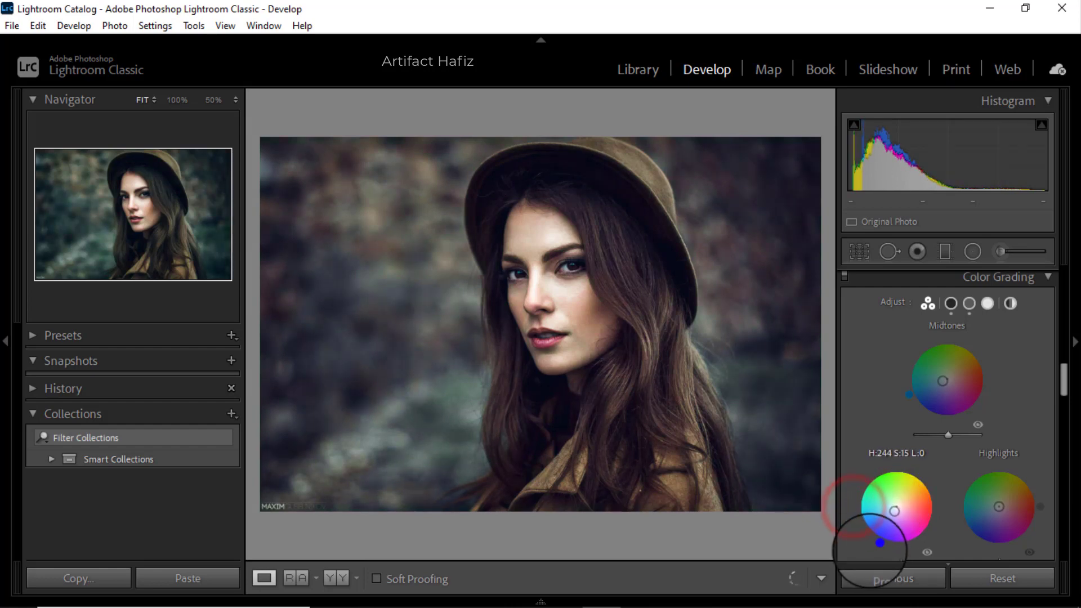
scroll(895, 475, down, 2)
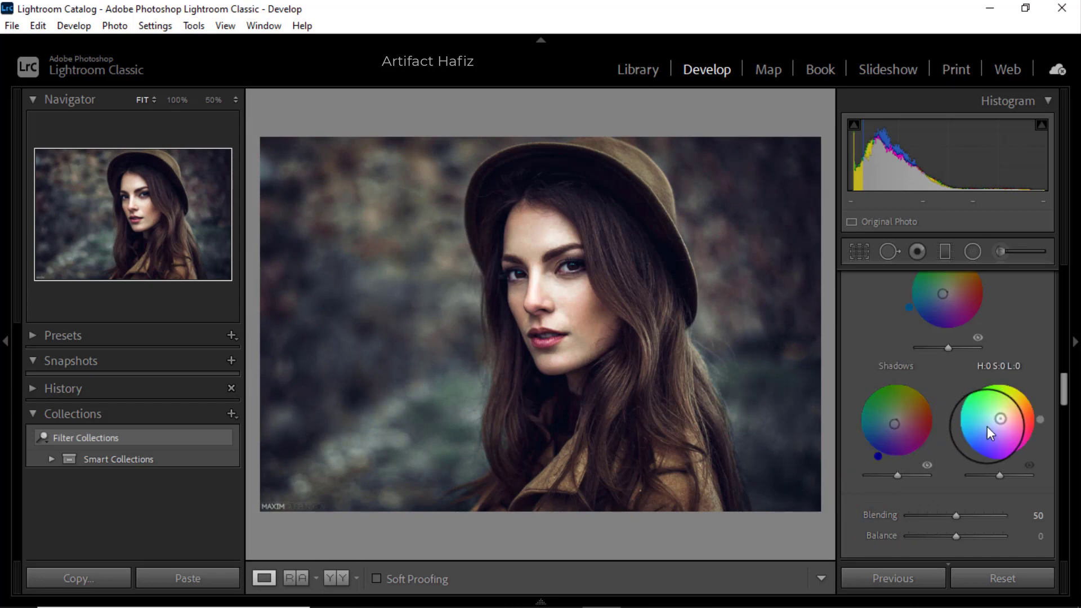
drag(1001, 427, 1037, 402)
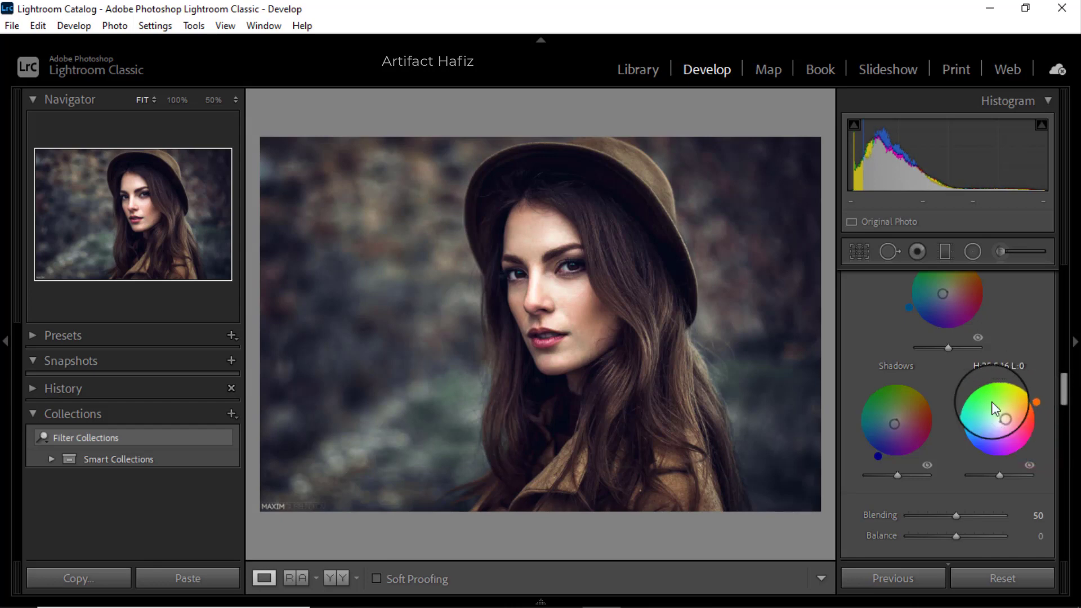
Set the sharpening amount to 4 and the luminance noise reduction to 6.
scroll(983, 404, down, 3)
scroll(973, 409, down, 3)
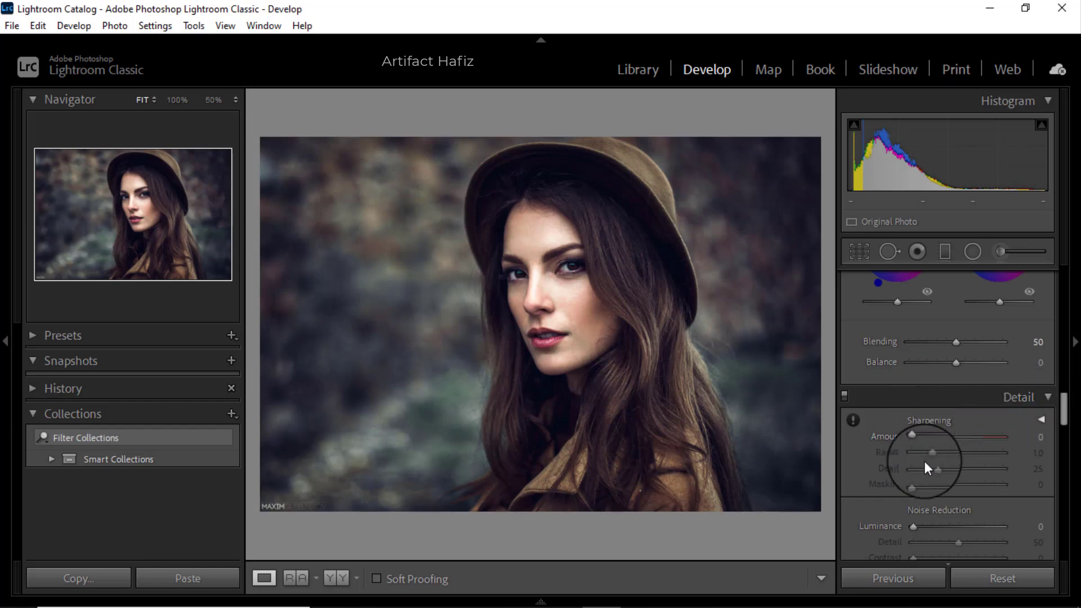
scroll(924, 461, down, 3)
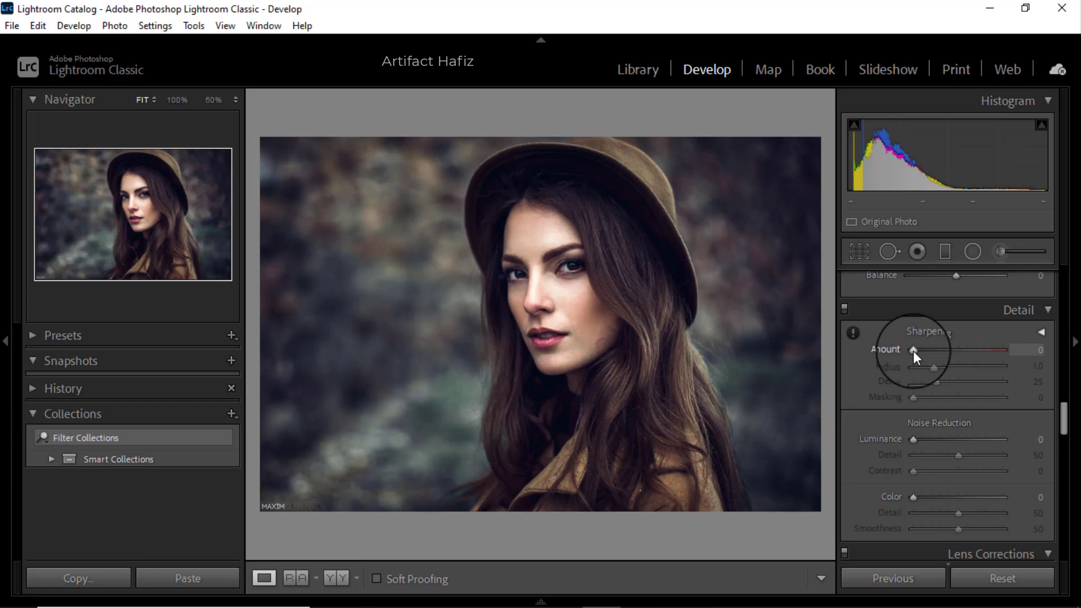
drag(913, 351, 916, 350)
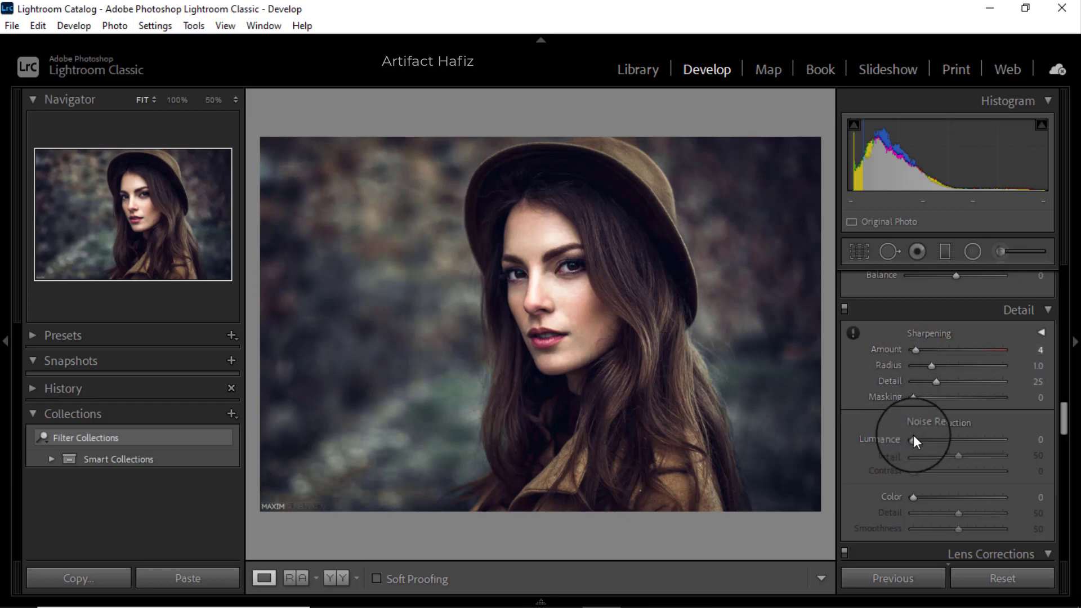
drag(912, 439, 916, 437)
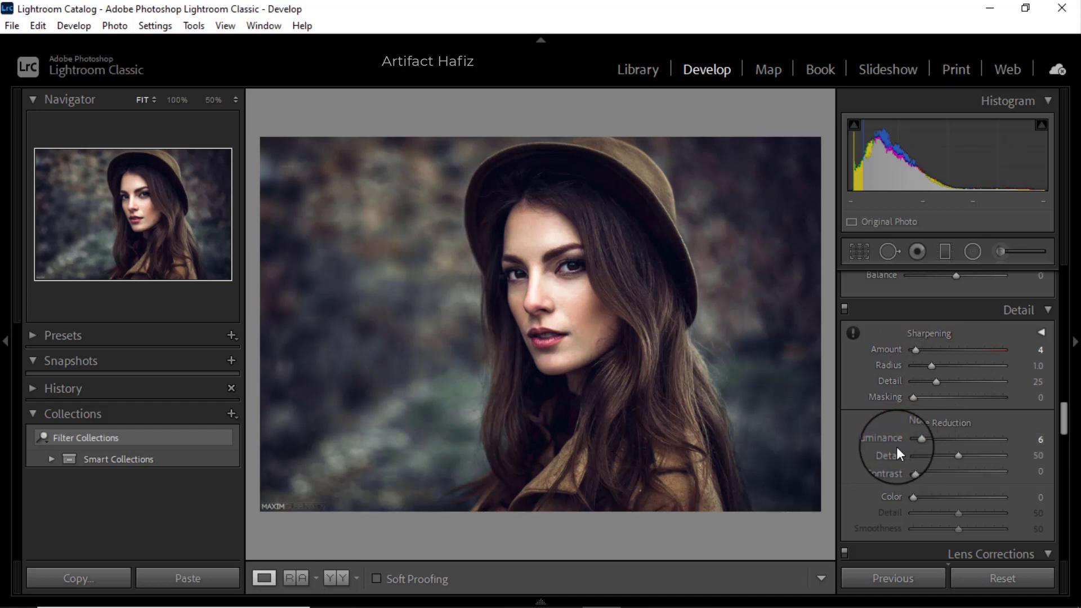
Add a faint dark post-crop vignette with the amount at -4.
scroll(896, 447, down, 3)
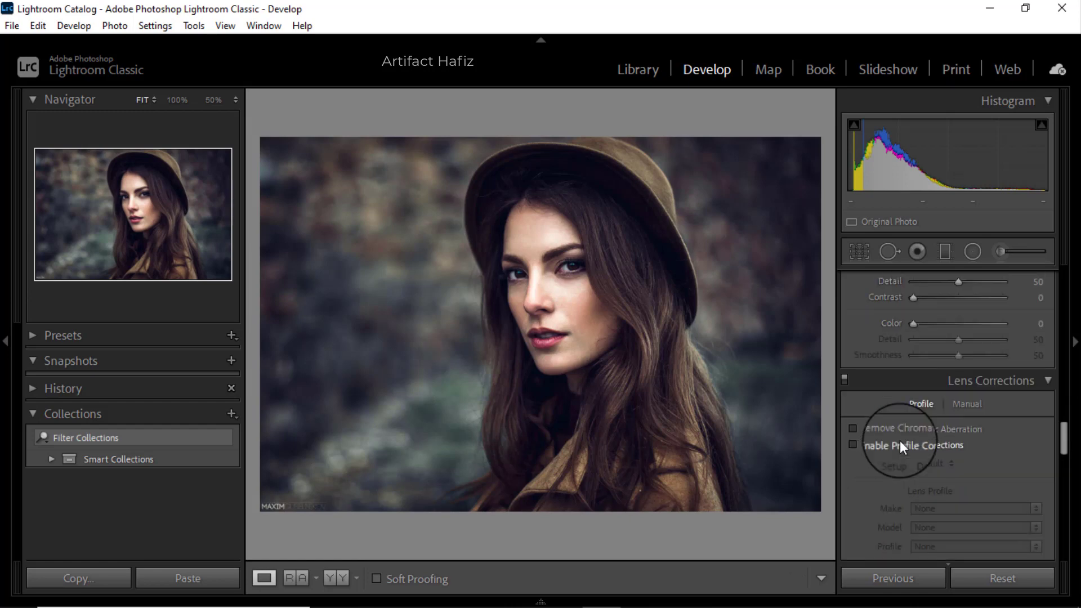
scroll(900, 442, down, 5)
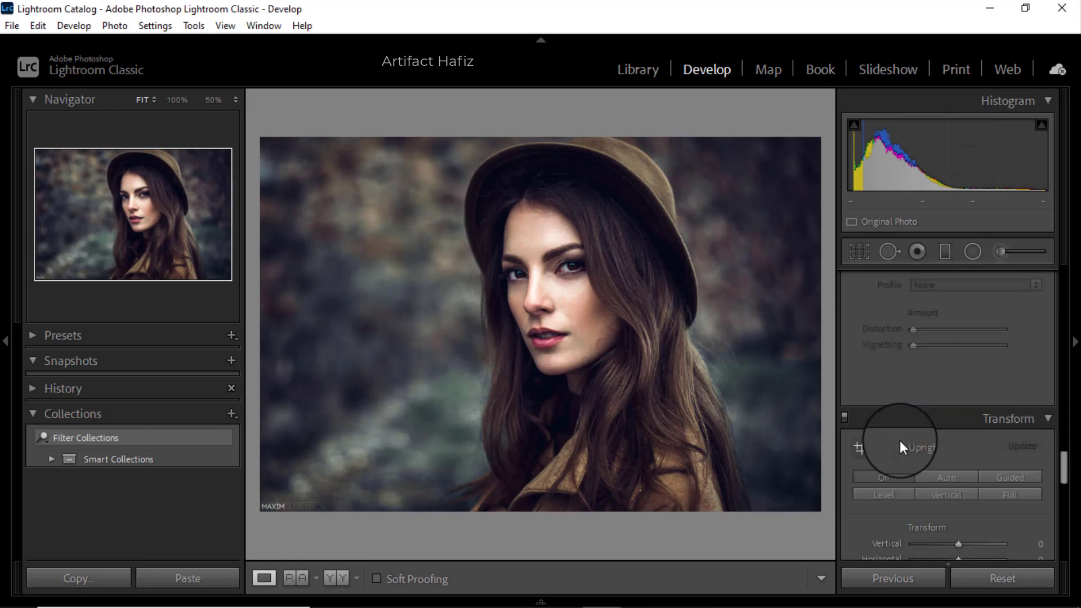
scroll(899, 446, down, 3)
scroll(900, 440, down, 8)
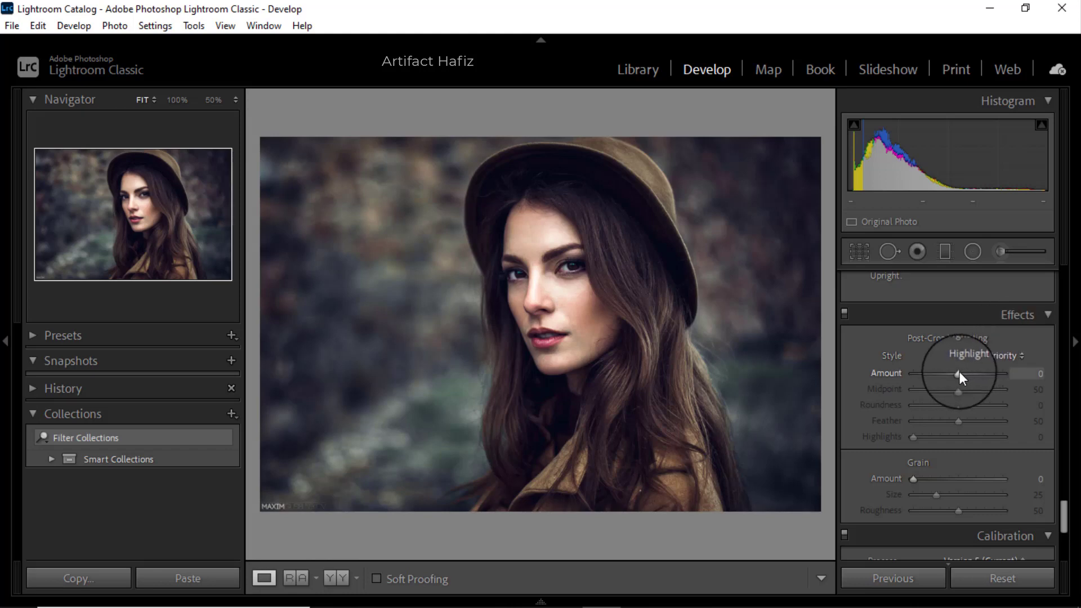
mouse_move(960, 371)
mouse_down()
mouse_move(945, 373)
mouse_move(957, 376)
mouse_up()
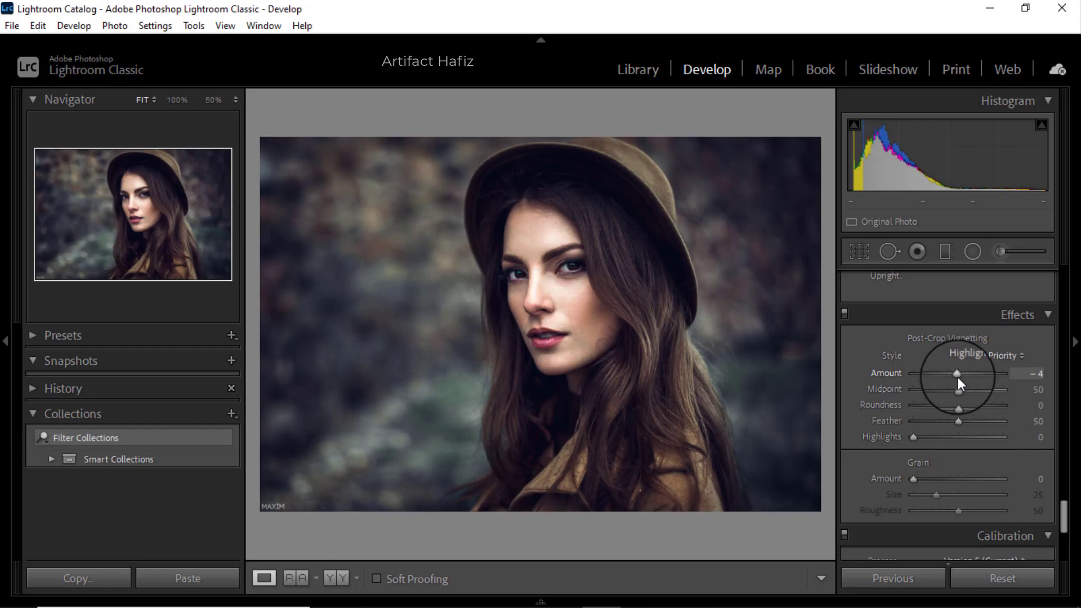
key(Down)
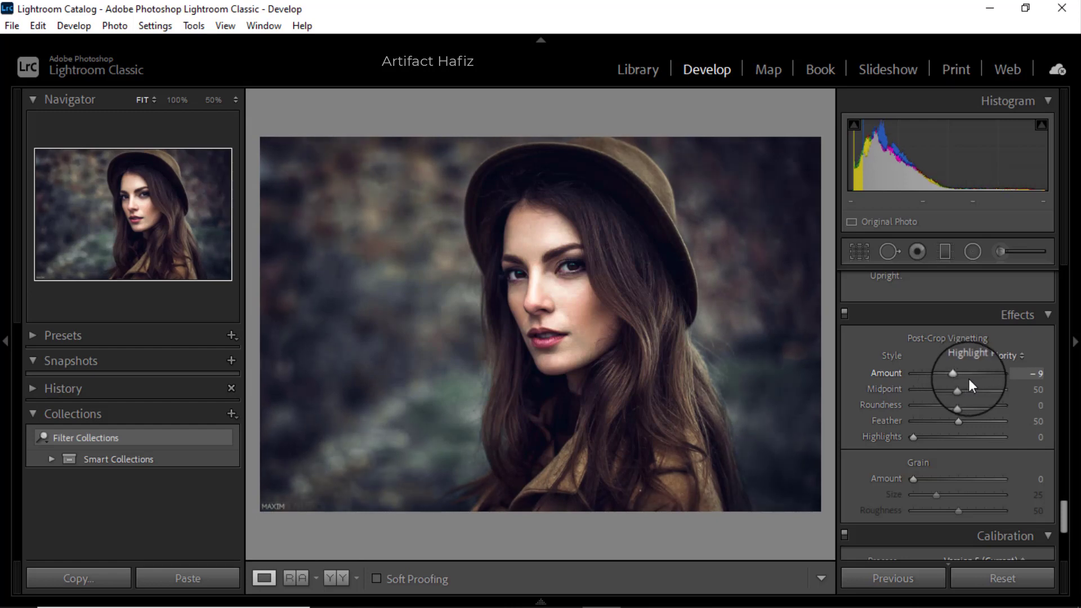
key(Up)
click(854, 416)
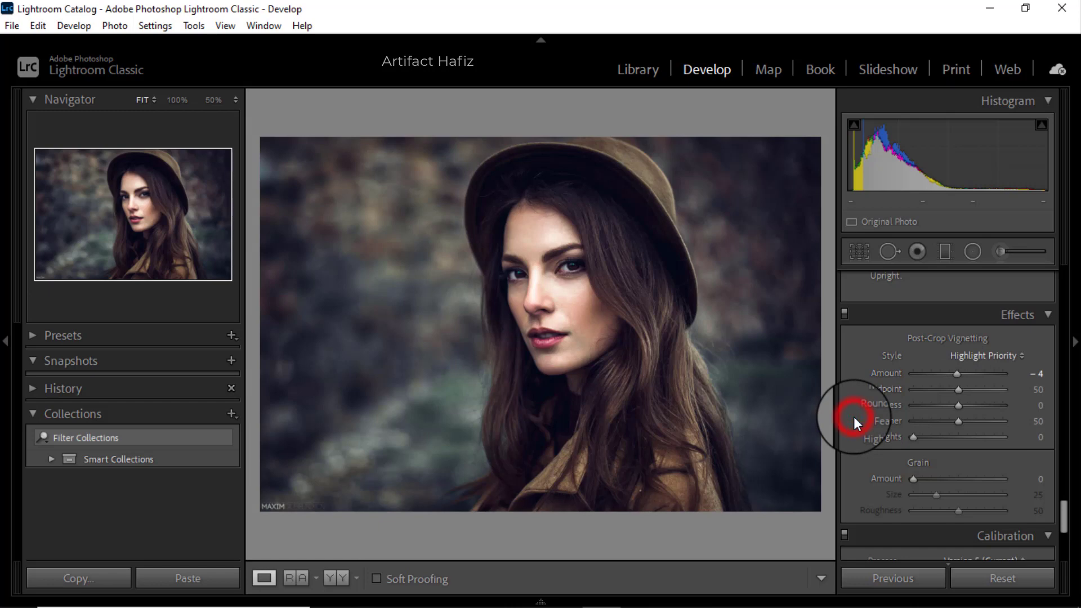
Calibrate the primaries to Green saturation +100, Blue saturation -25, Red saturation -11 and Red hue +4.
scroll(853, 417, down, 5)
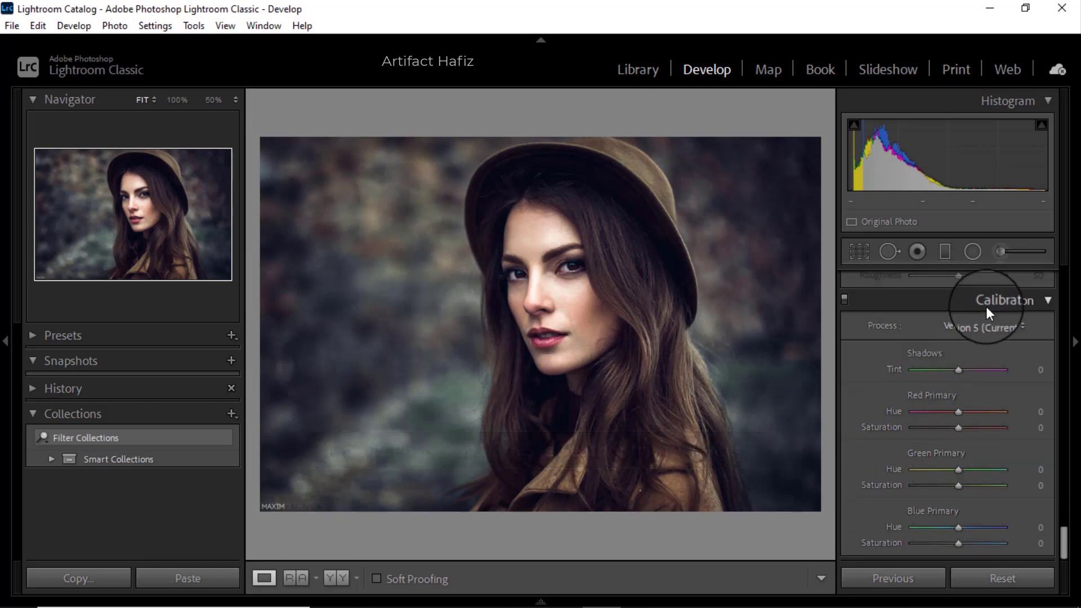
click(957, 485)
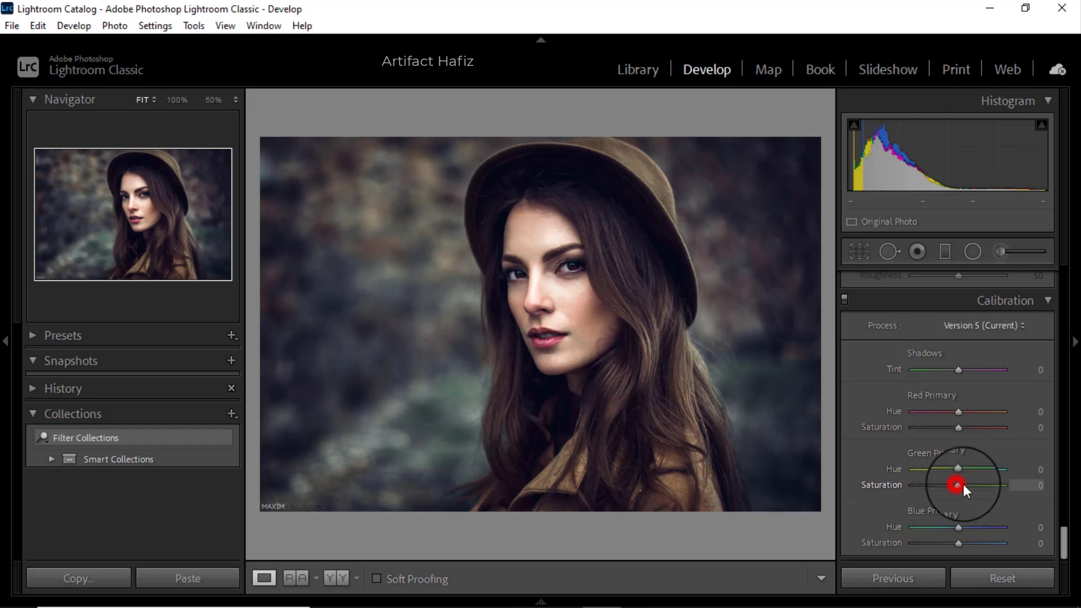
drag(960, 485, 1035, 482)
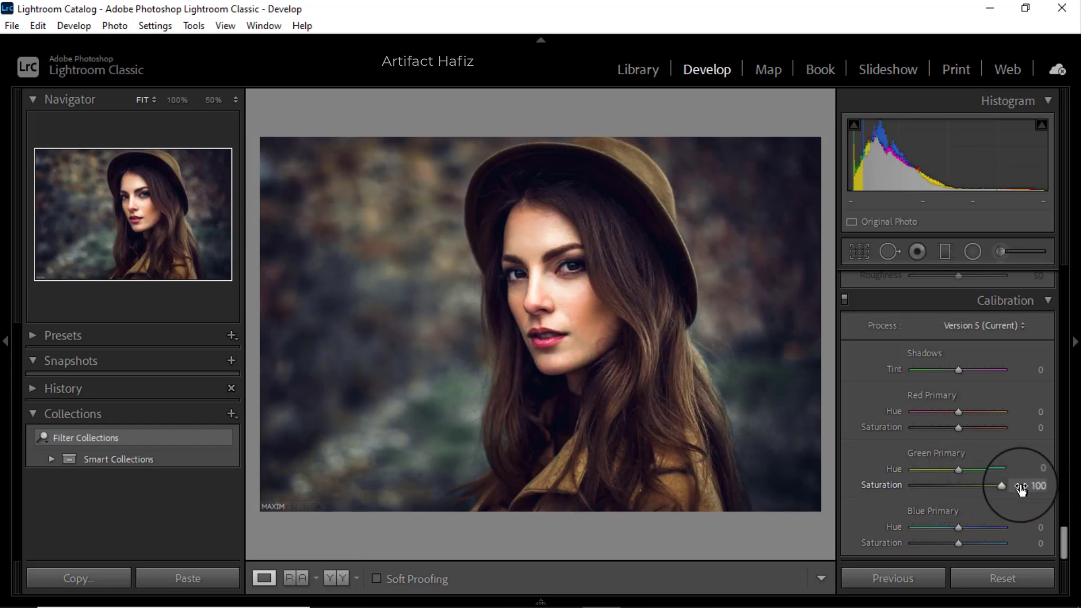
drag(958, 541, 947, 545)
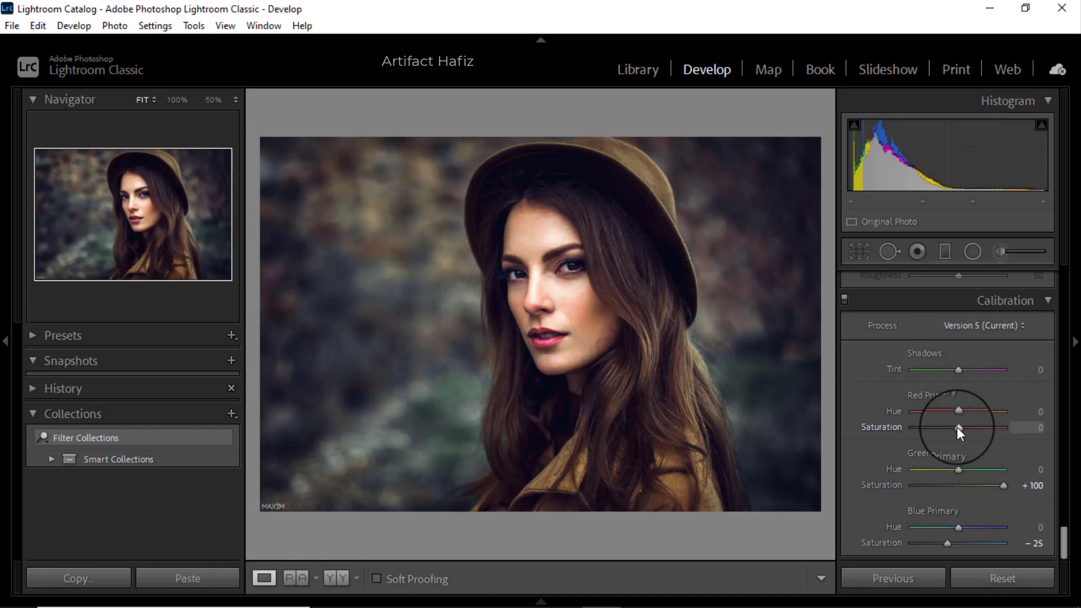
mouse_move(957, 427)
mouse_down()
mouse_move(961, 412)
mouse_move(954, 428)
mouse_up()
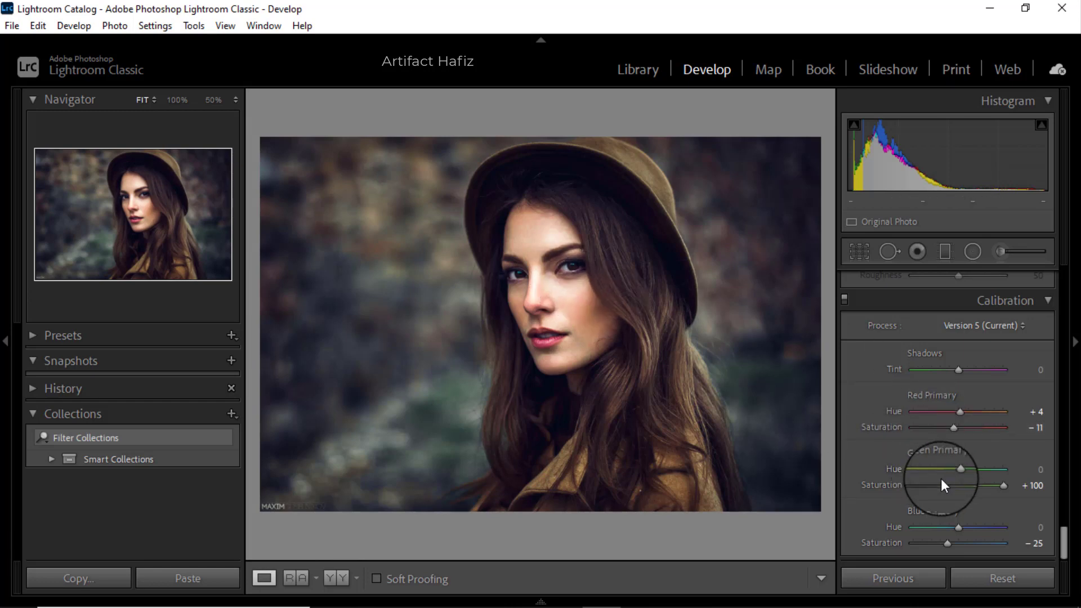
Prepare a new Adjustment Brush mask for the face with the exposure at 2.05.
scroll(941, 479, up, 5)
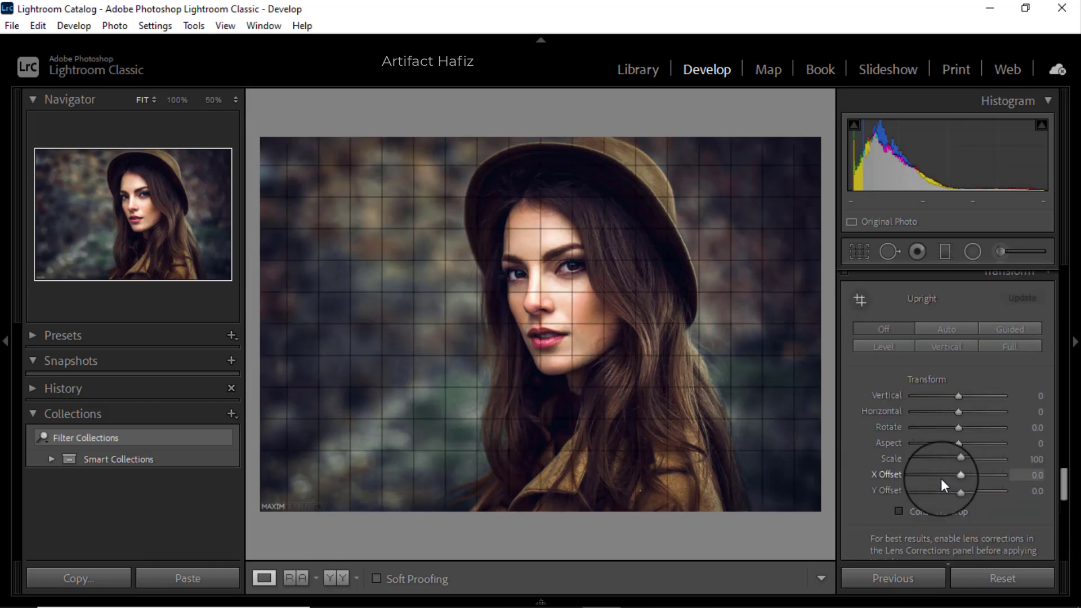
scroll(941, 478, up, 6)
scroll(941, 478, up, 10)
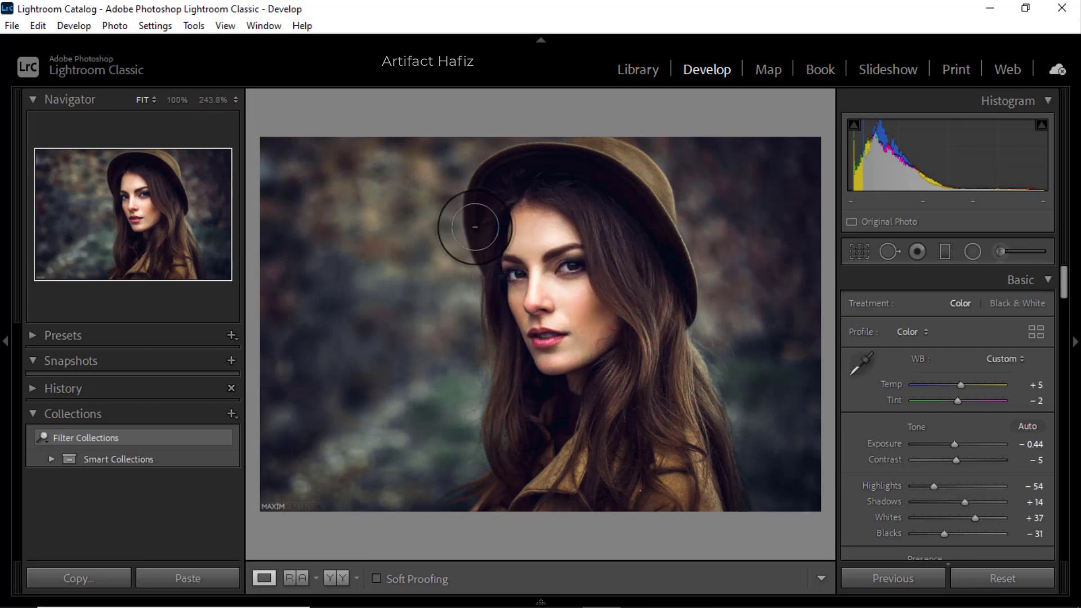
drag(471, 225, 639, 309)
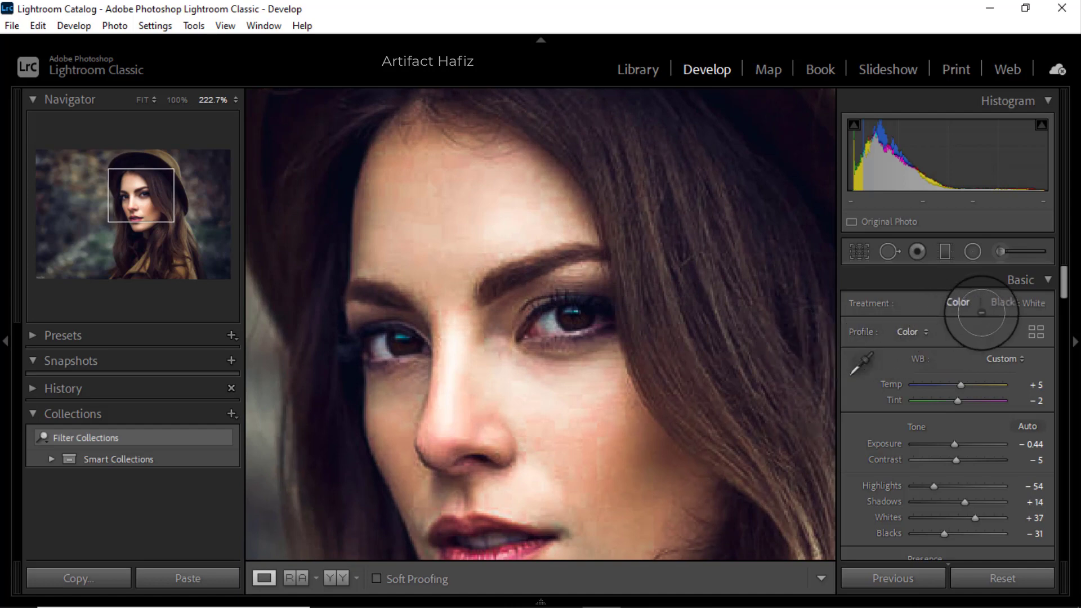
click(991, 299)
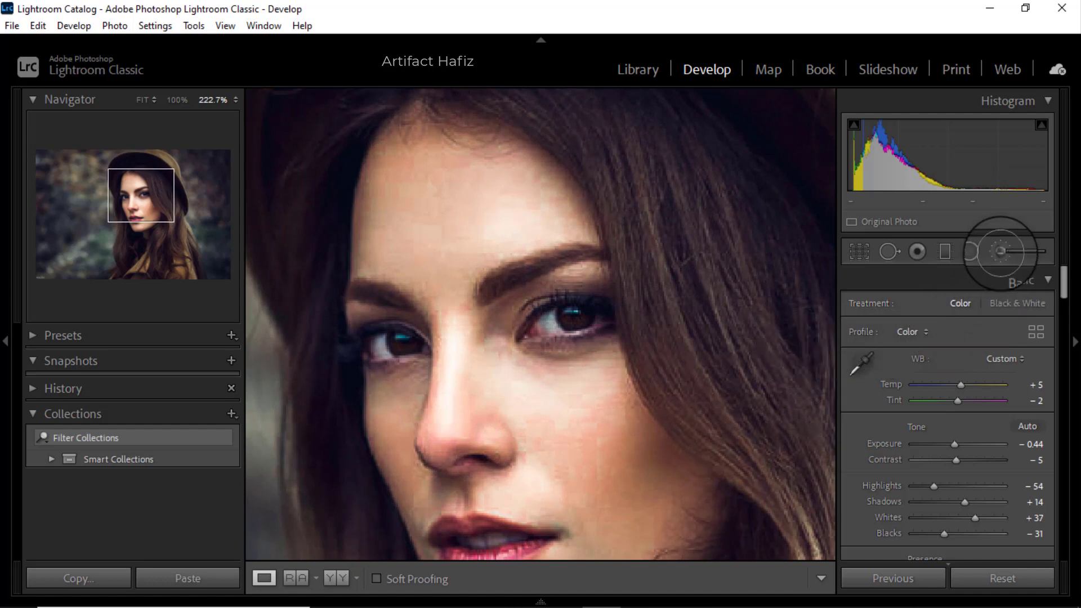
click(1001, 251)
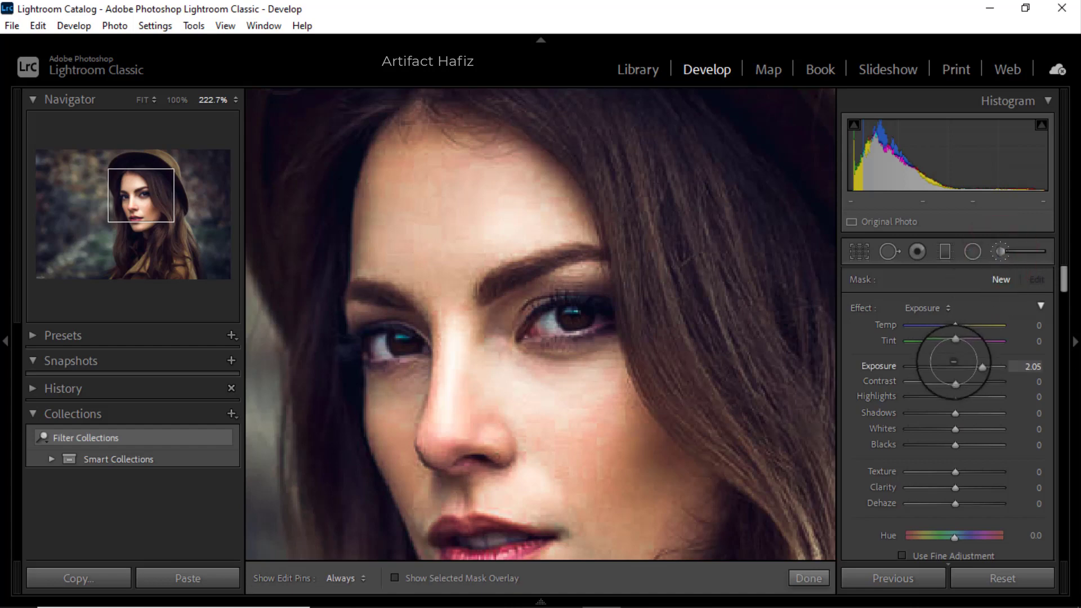
click(978, 367)
double_click(977, 366)
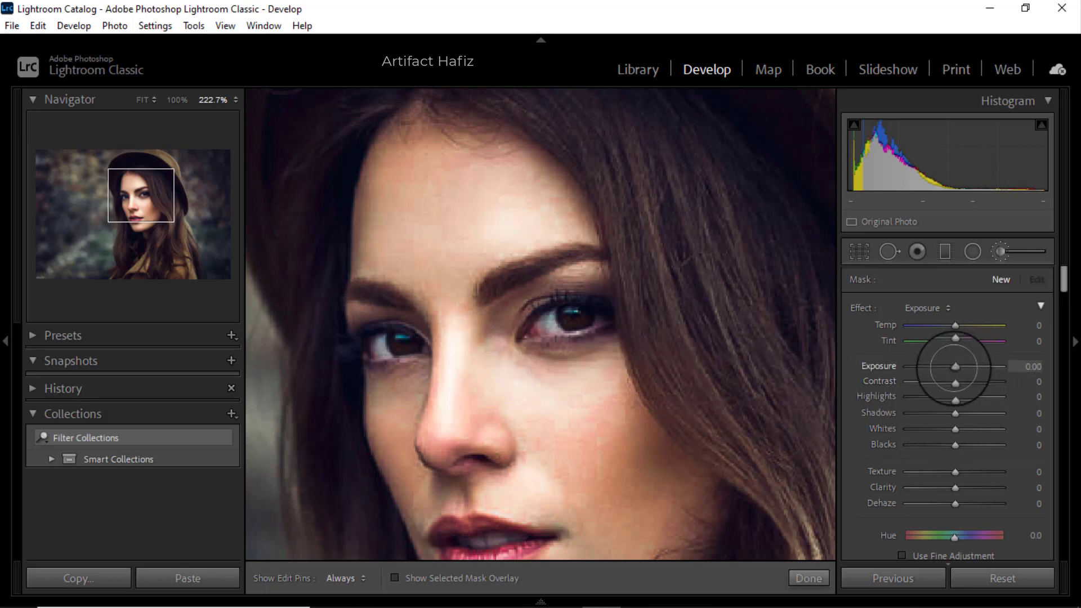
drag(955, 367, 979, 366)
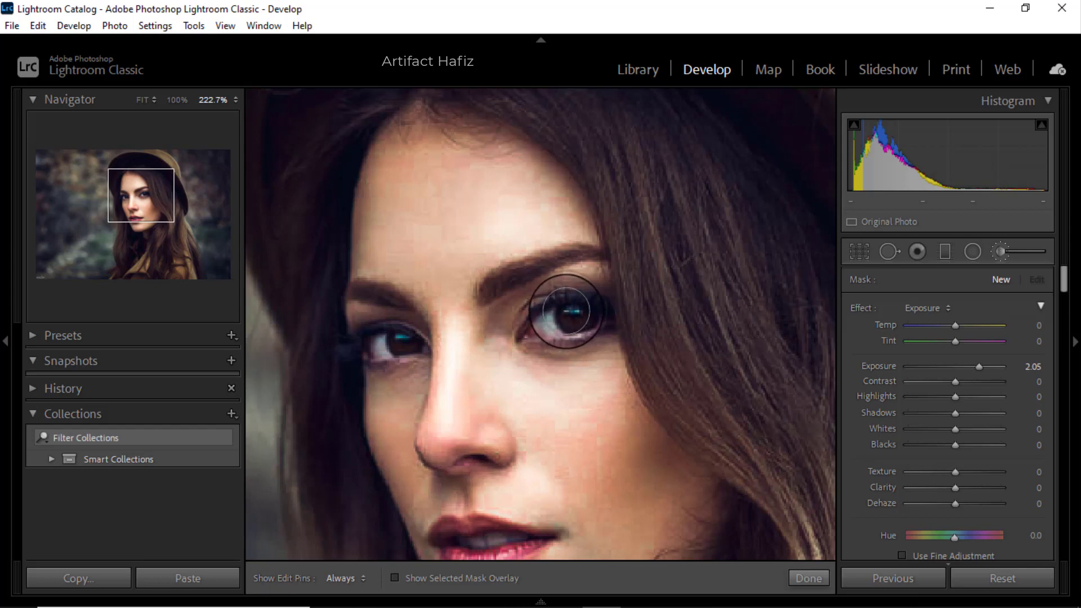
Brush the exposure adjustment over the irises of both eyes, undoing and repainting the first stroke.
drag(567, 309, 580, 319)
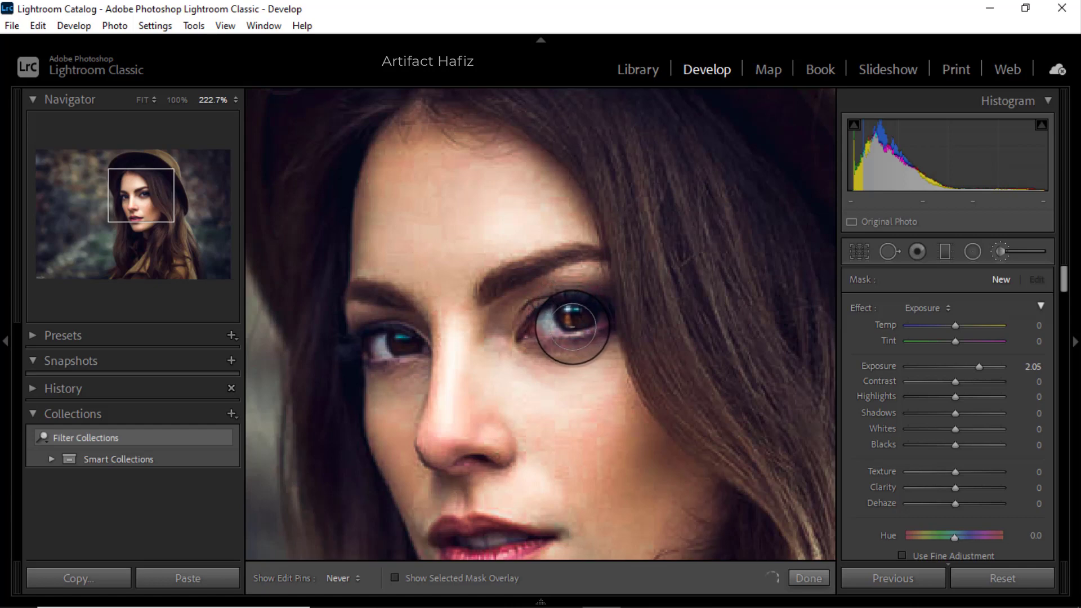
key(ctrl+z)
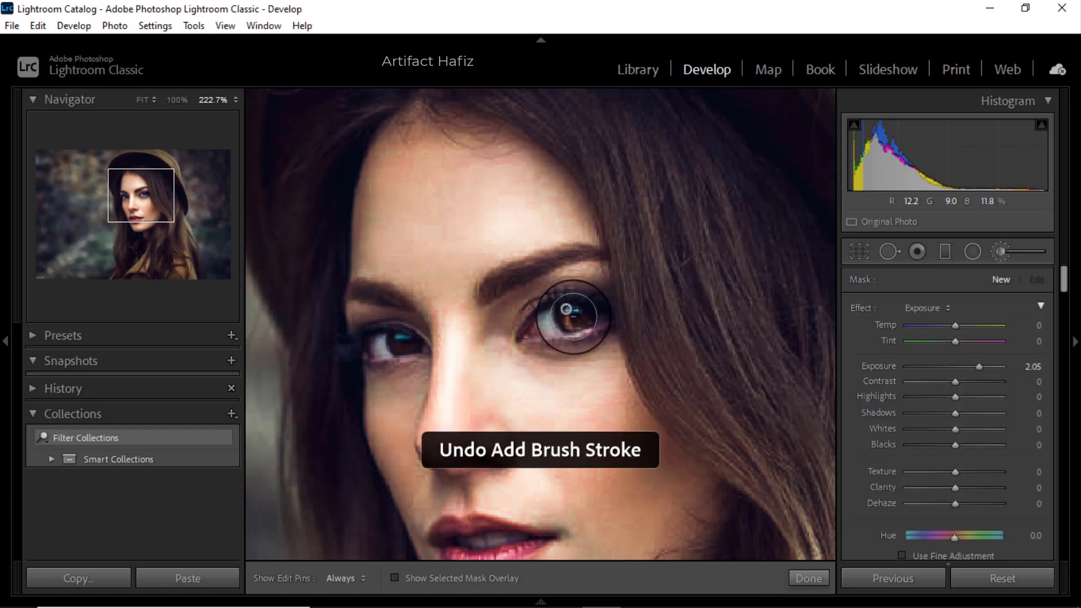
drag(568, 309, 574, 313)
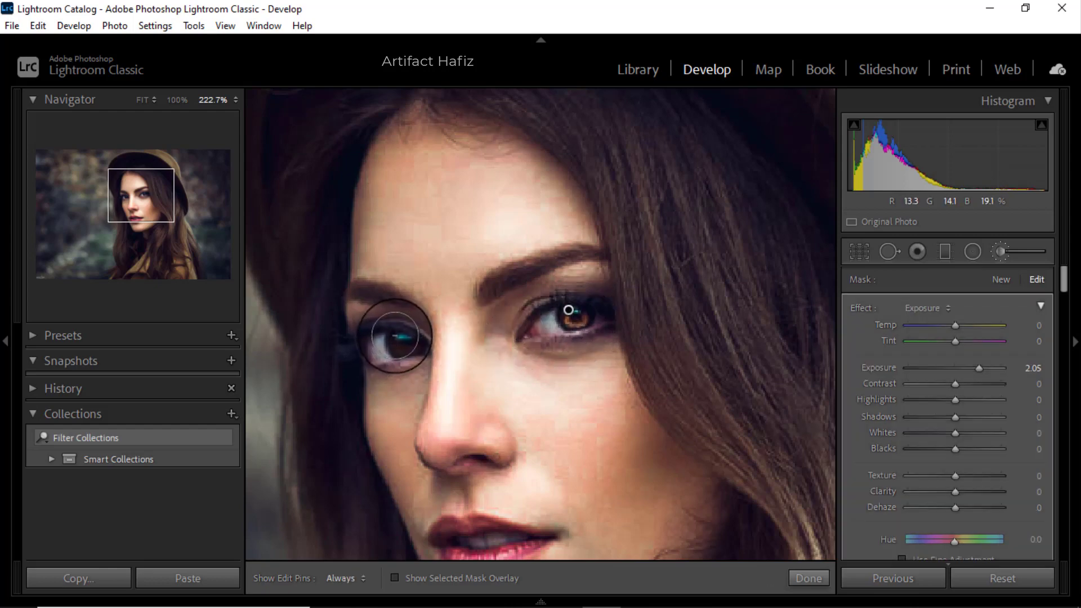
drag(393, 342, 398, 345)
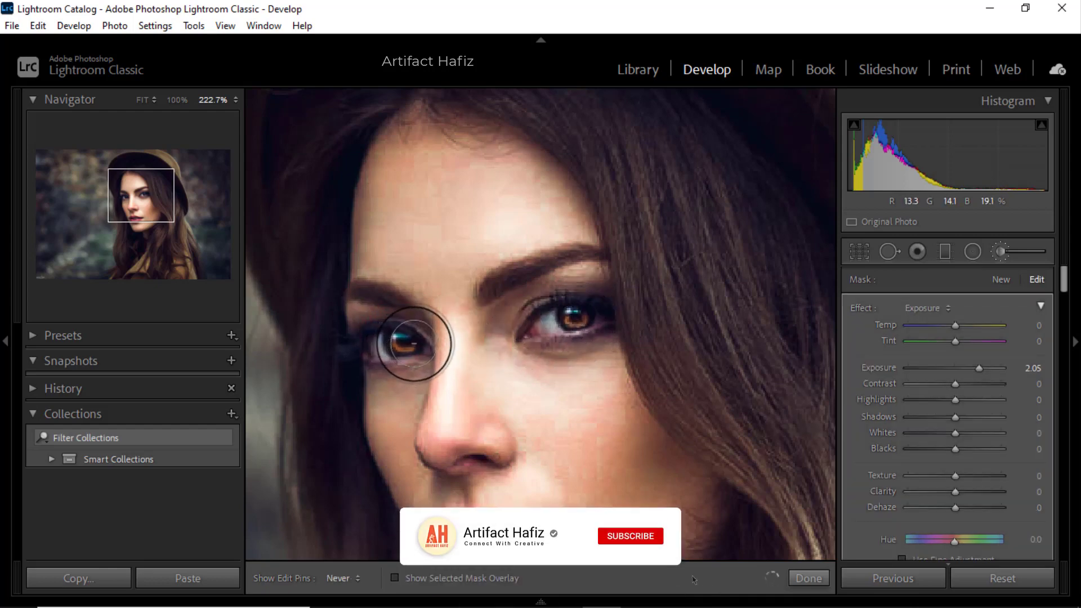
mouse_move(394, 340)
mouse_down()
mouse_move(386, 333)
mouse_move(415, 326)
mouse_up()
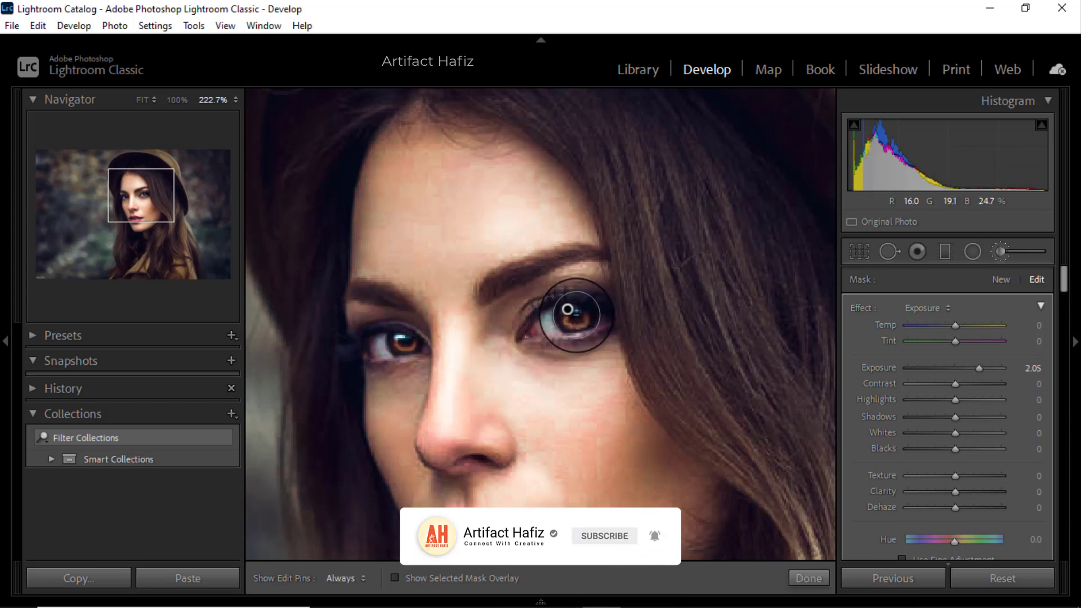
click(575, 315)
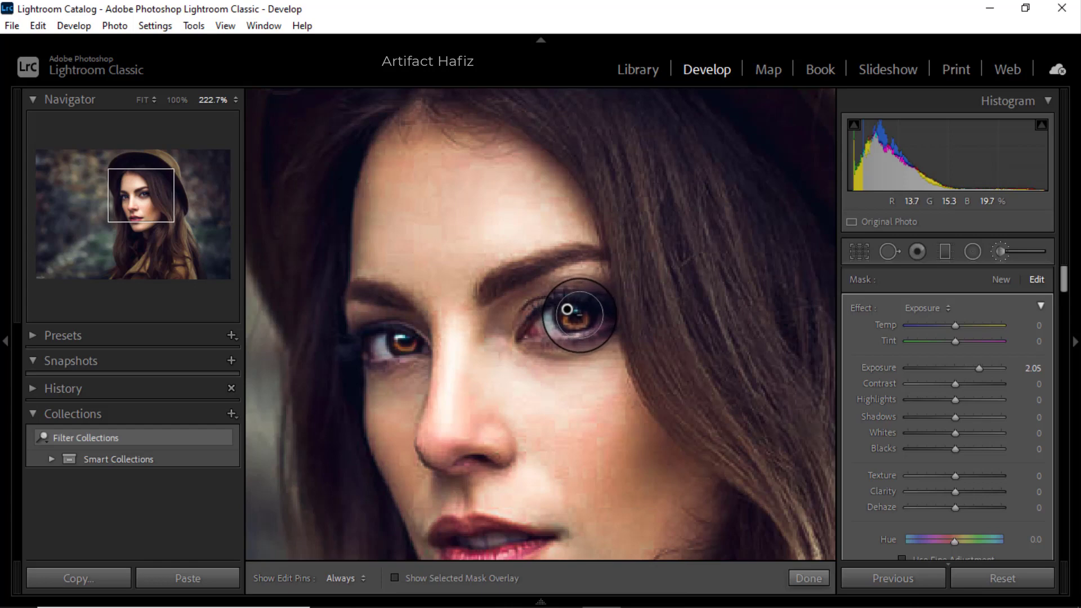
Finish brushing the eye beside the hair, reduce the eye mask's exposure to 1.31 and close the Adjustment Brush.
click(577, 314)
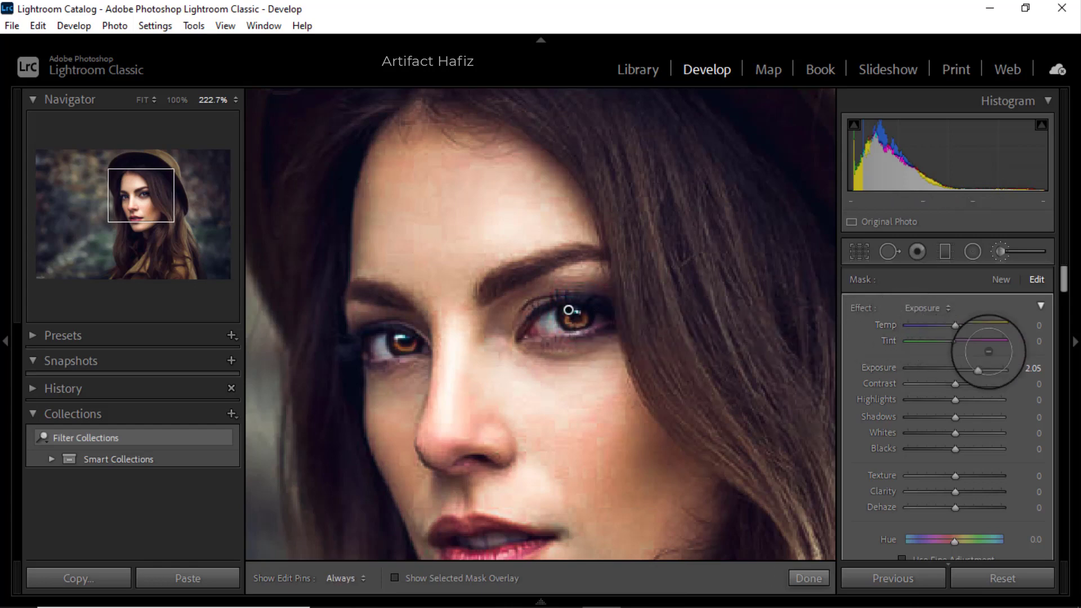
mouse_move(978, 368)
mouse_down()
mouse_move(1001, 369)
mouse_move(921, 369)
mouse_move(973, 372)
mouse_up()
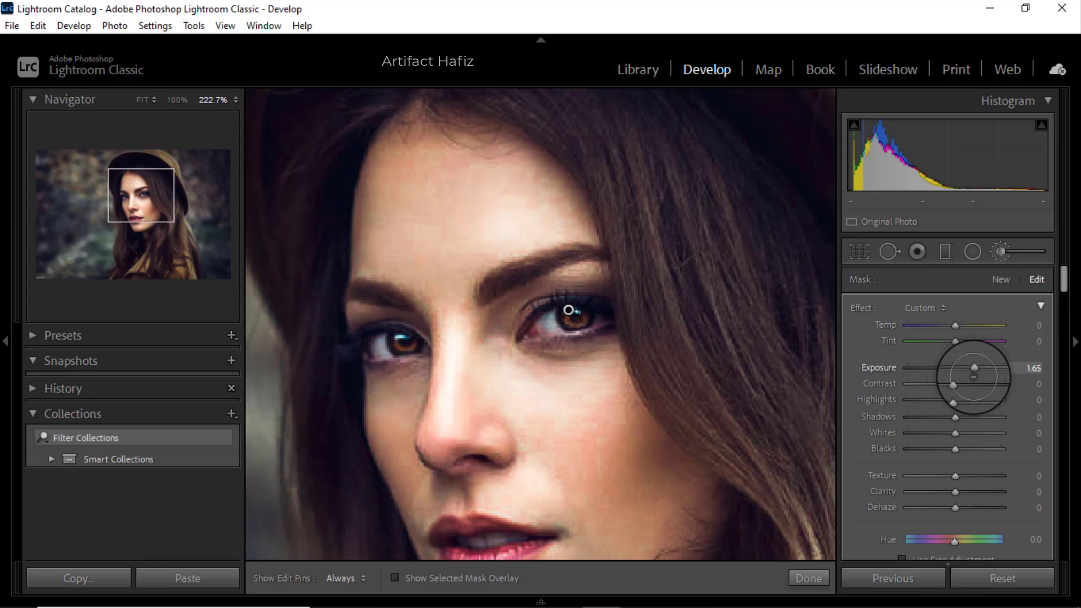
drag(975, 368, 970, 368)
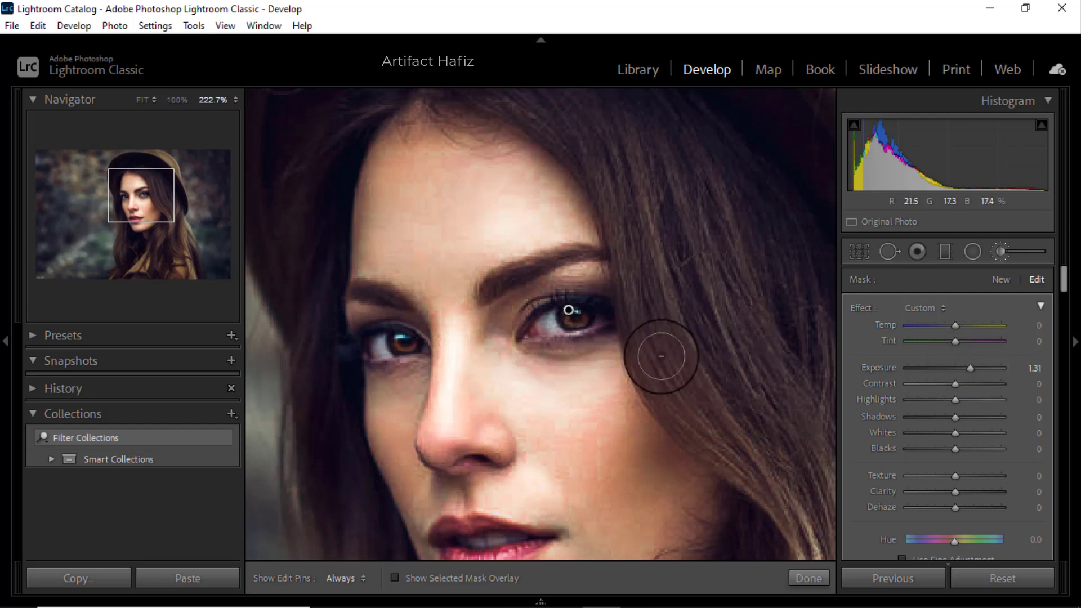
click(1000, 251)
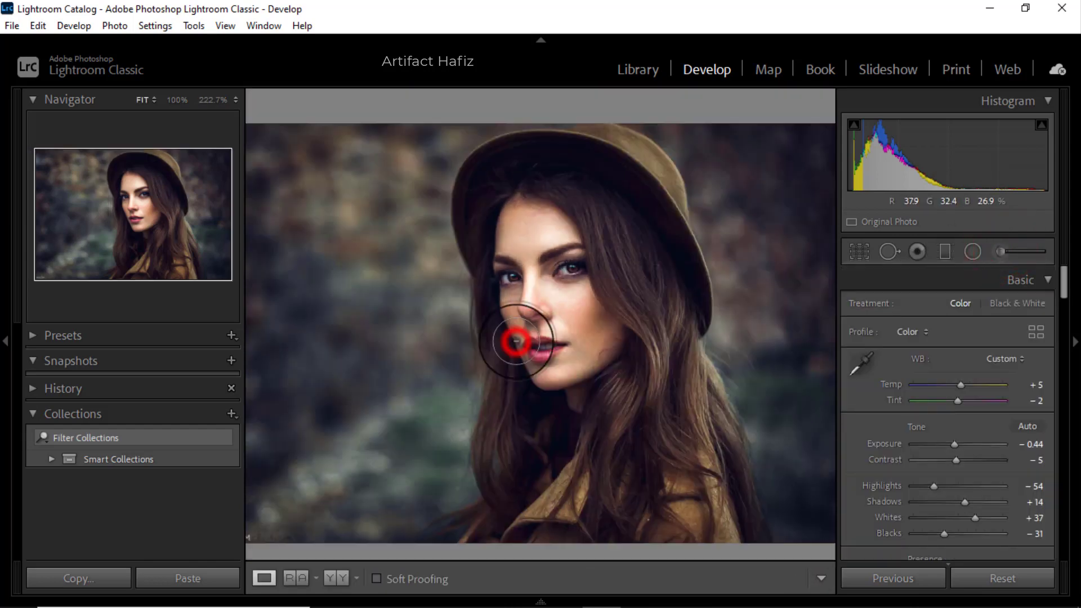
click(515, 339)
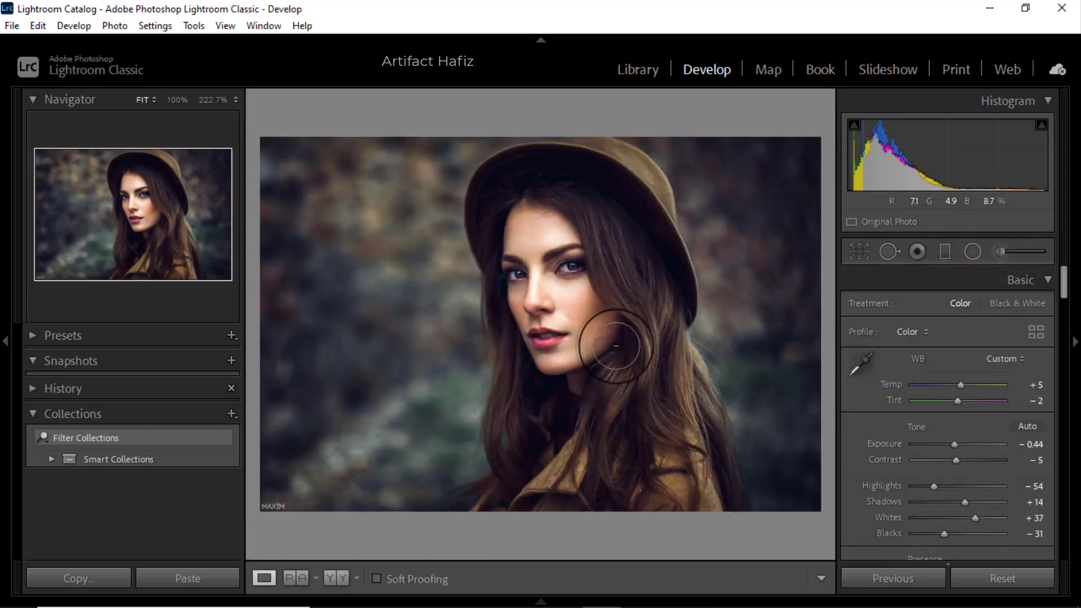
Add a diagonal Graduated Filter with exposure -1.51 from the photo's lower-left corner to the woman's chin.
click(945, 251)
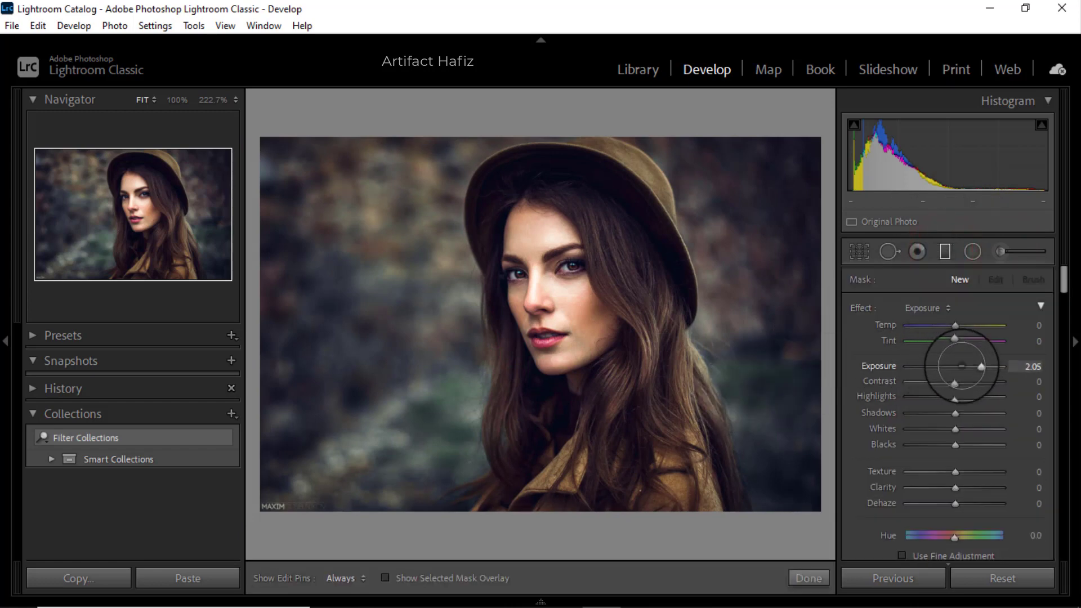
click(937, 366)
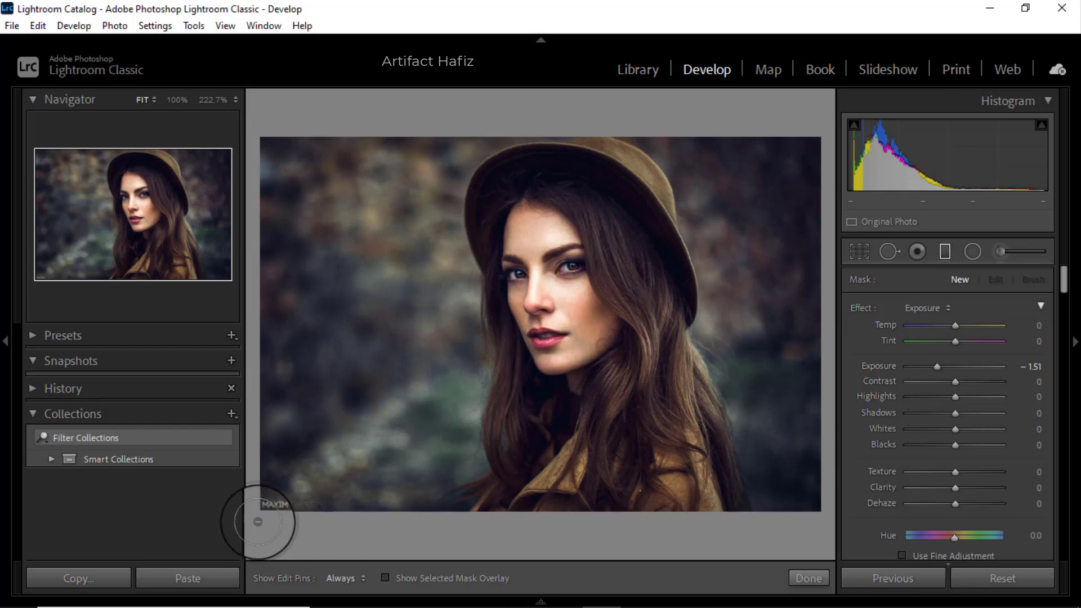
drag(258, 518, 579, 349)
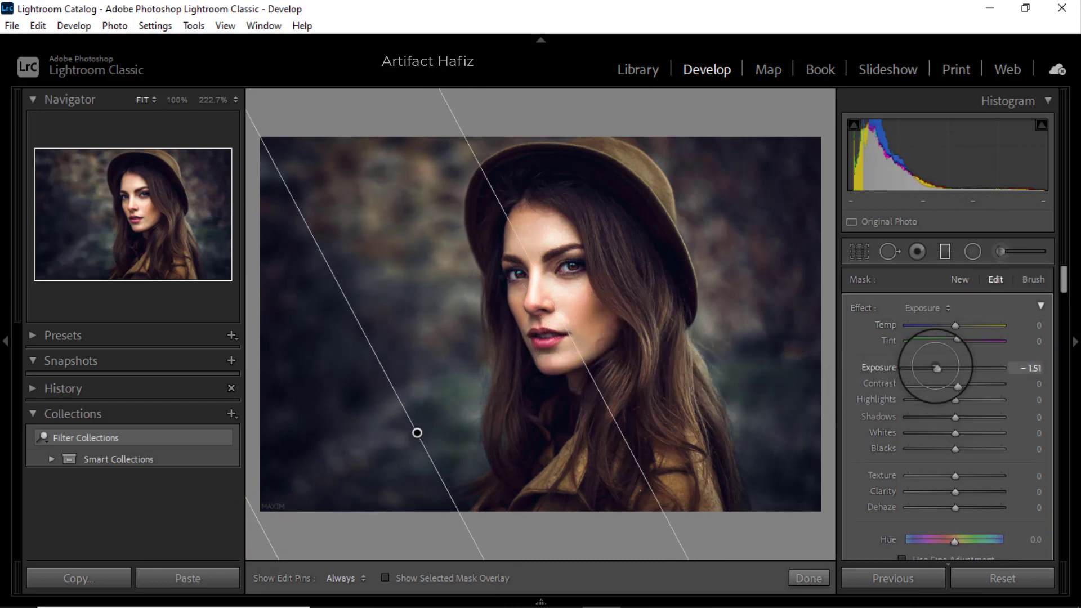
Set the graduated filter's exposure to -0.71 and move its center onto the lower edge of the hair beside the coat.
drag(936, 368, 947, 367)
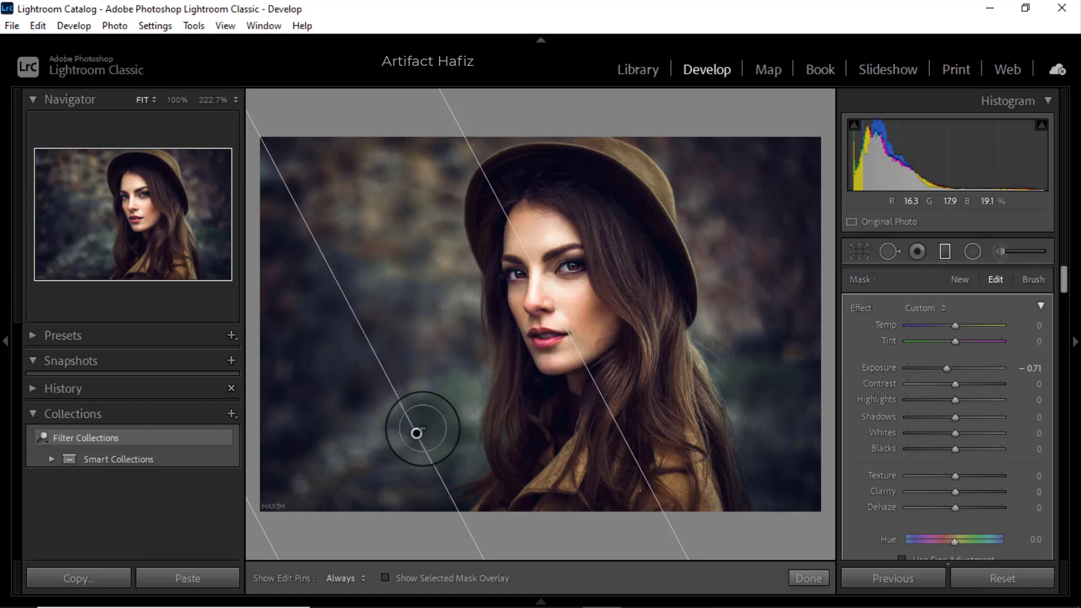
drag(417, 433, 511, 479)
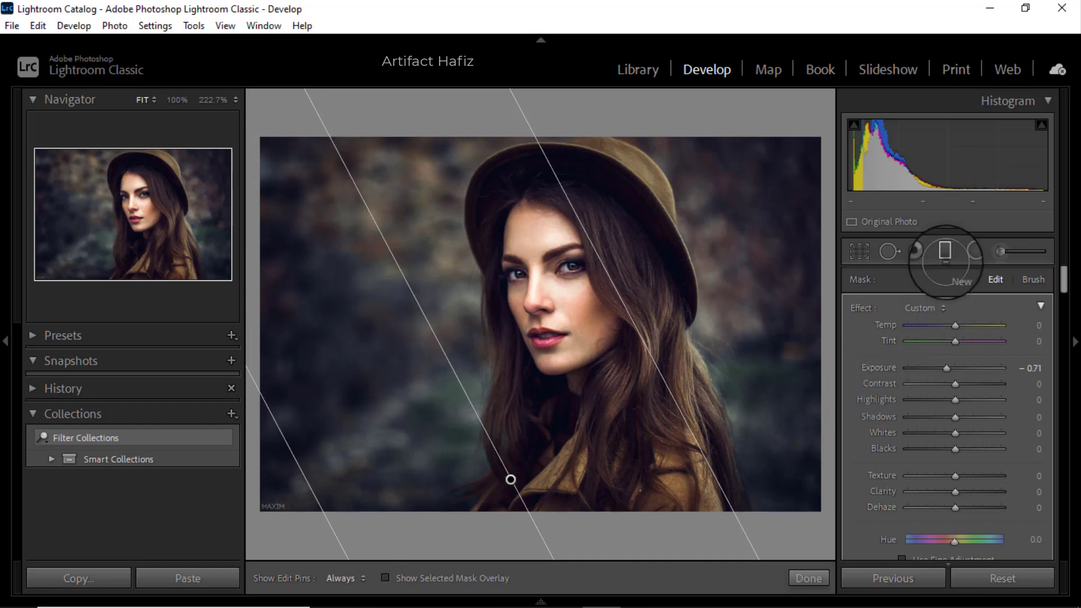
click(945, 252)
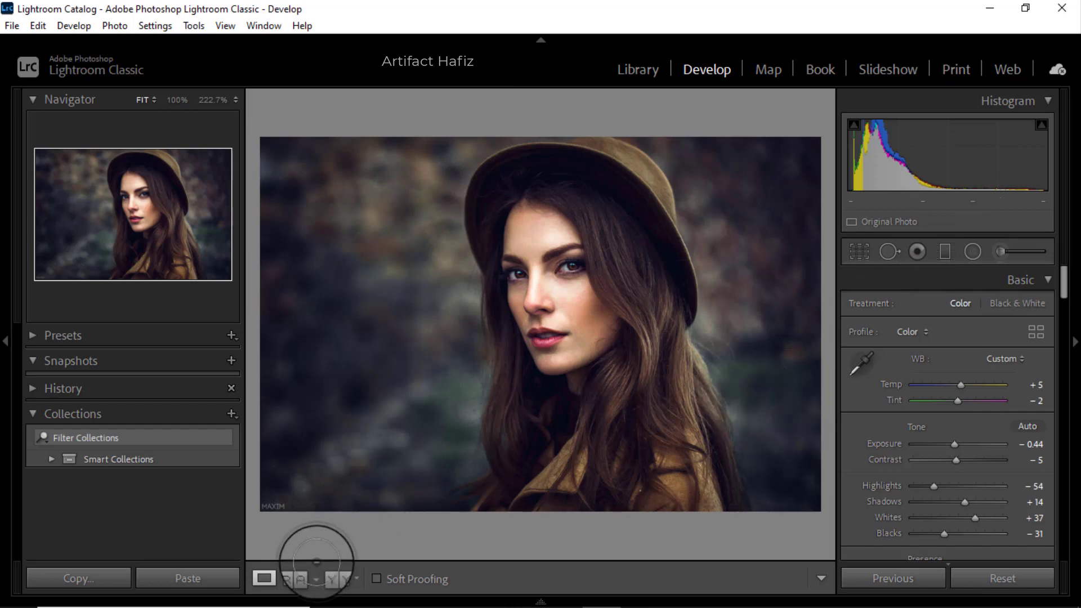
Compare the original and the graded portrait side by side in the Before & After view.
click(338, 577)
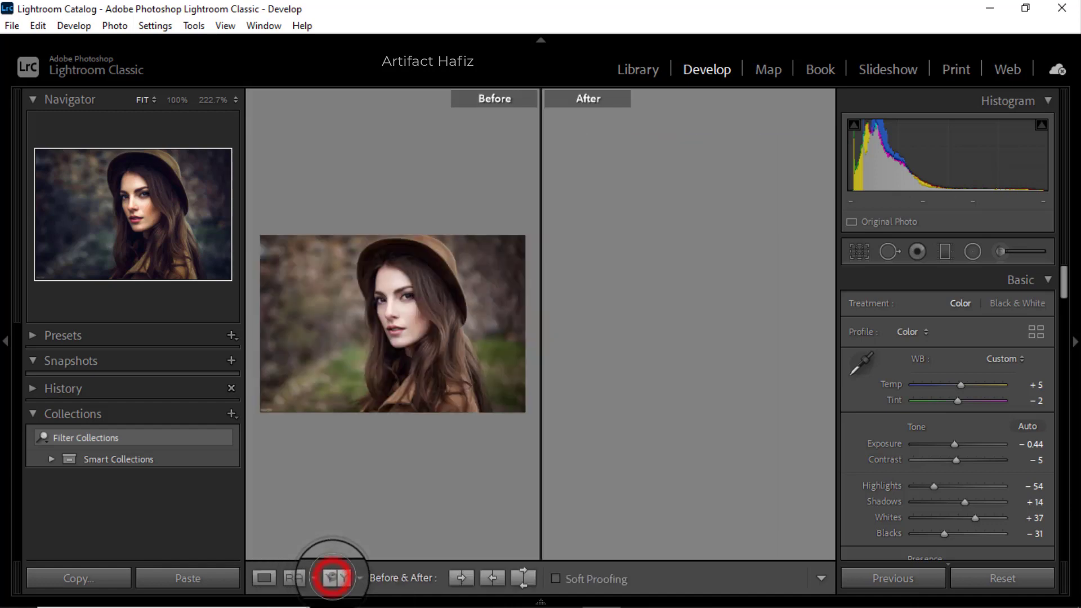